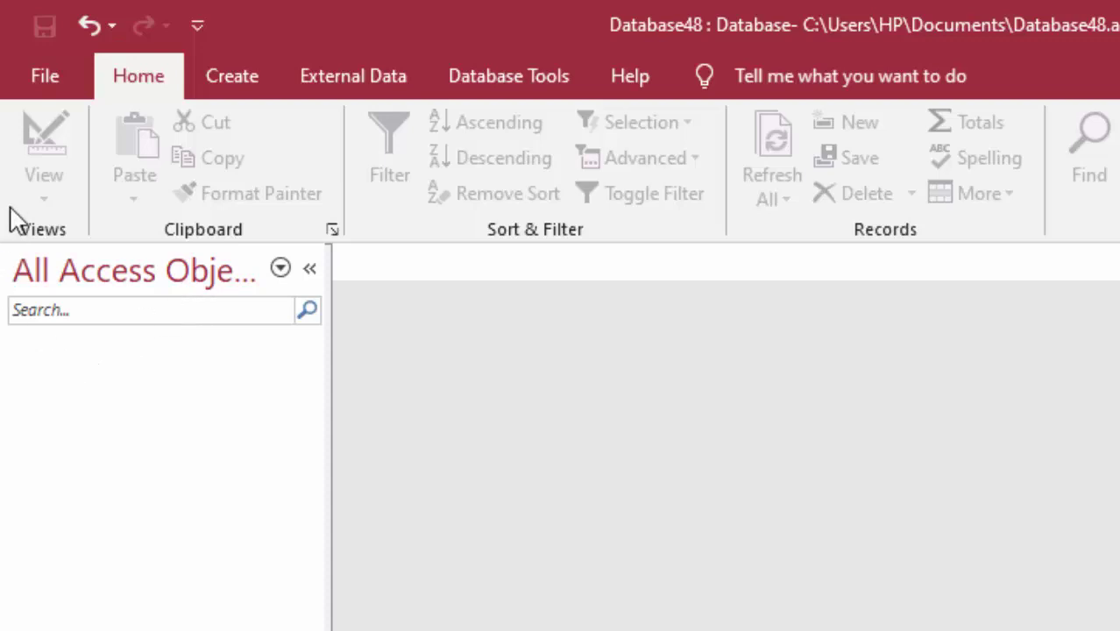
Start a new blank query in Design view without adding any table
{"action": "left_click", "coordinate": [259, 81]}
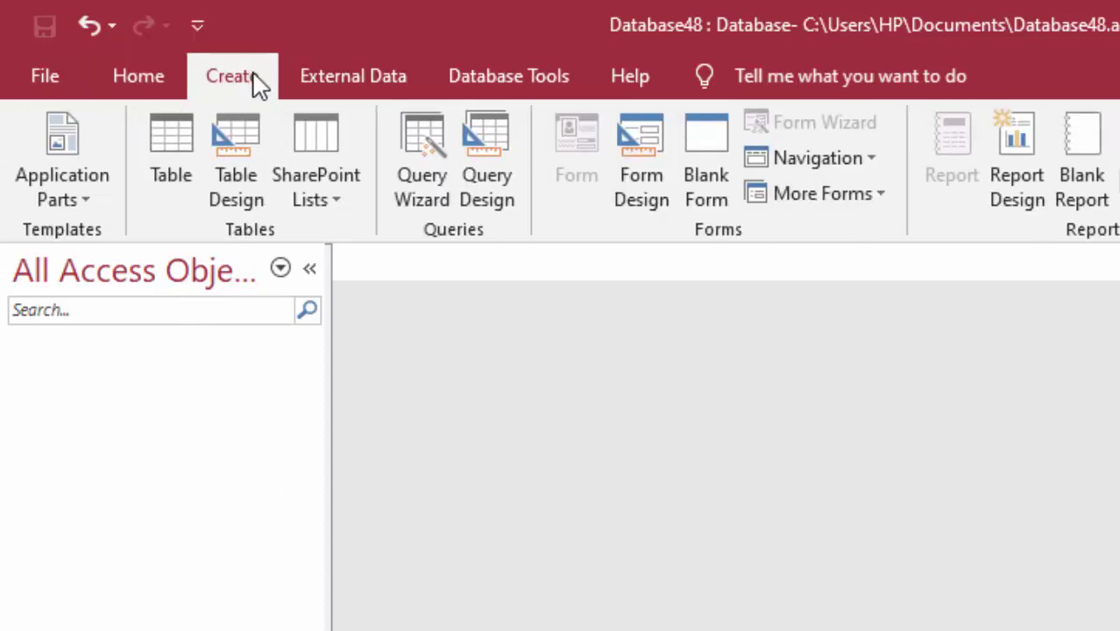
{"action": "left_click", "coordinate": [488, 145]}
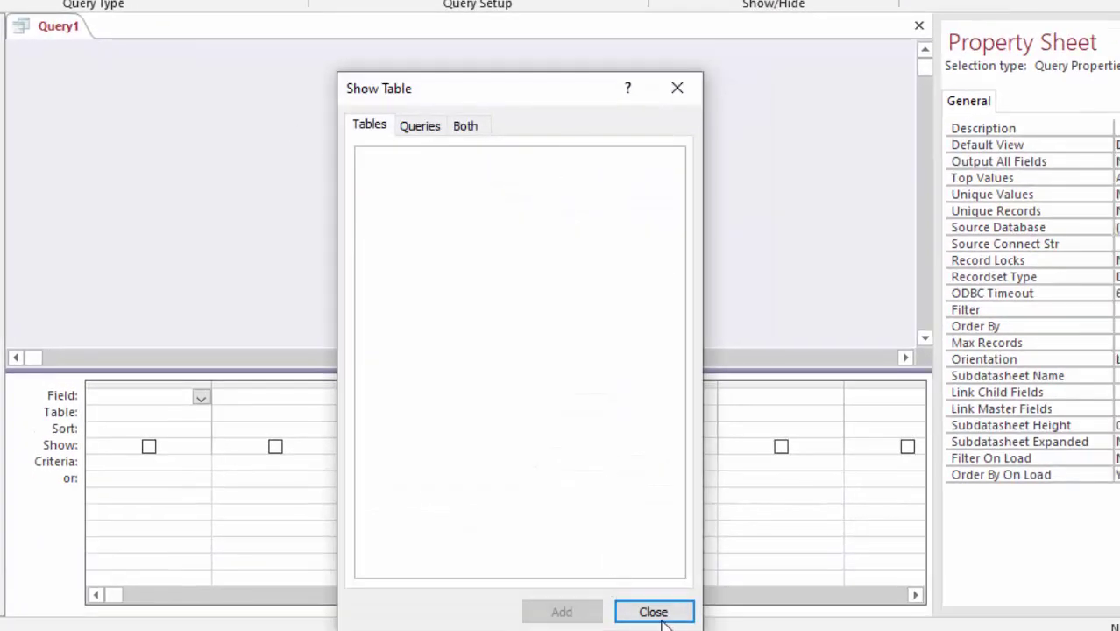
{"action": "left_click", "coordinate": [653, 611]}
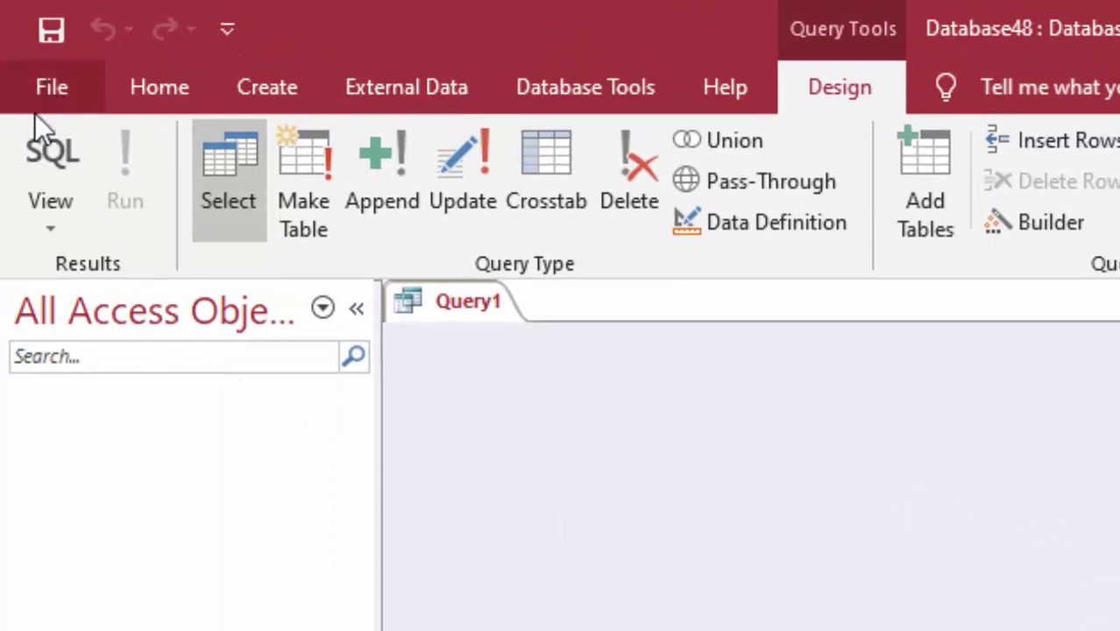
In SQL view, replace the default text with 'create table ProducT(' and an 'id int not null' column
{"action": "left_click", "coordinate": [44, 143]}
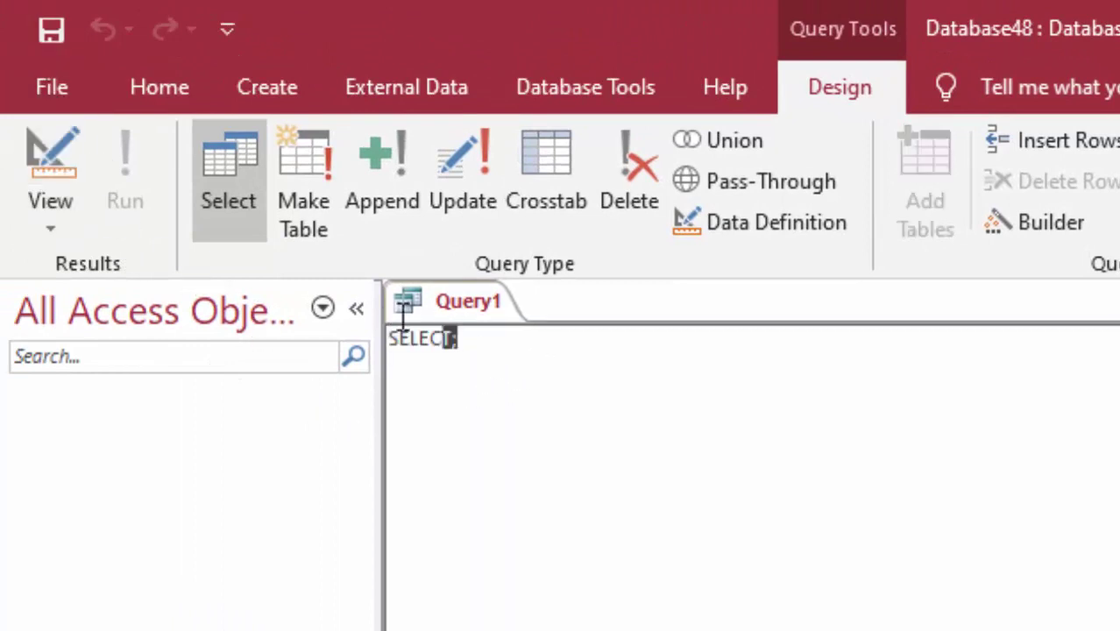
{"action": "key", "text": "Delete"}
{"action": "type", "text": "c"}
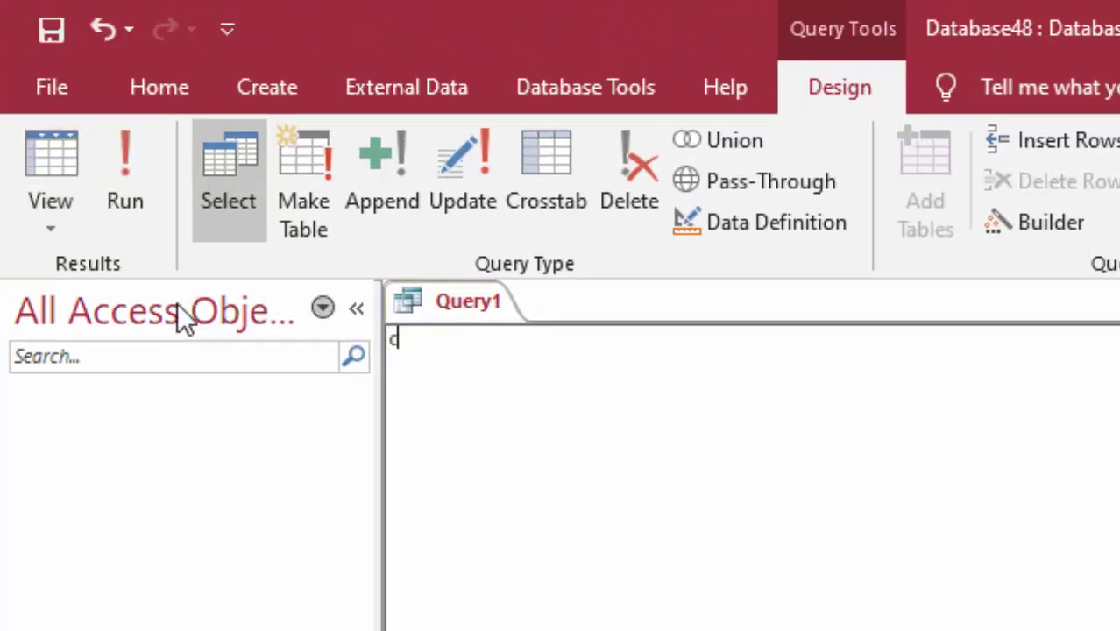
{"action": "type", "text": "re"}
{"action": "type", "text": "a"}
{"action": "type", "text": "te "}
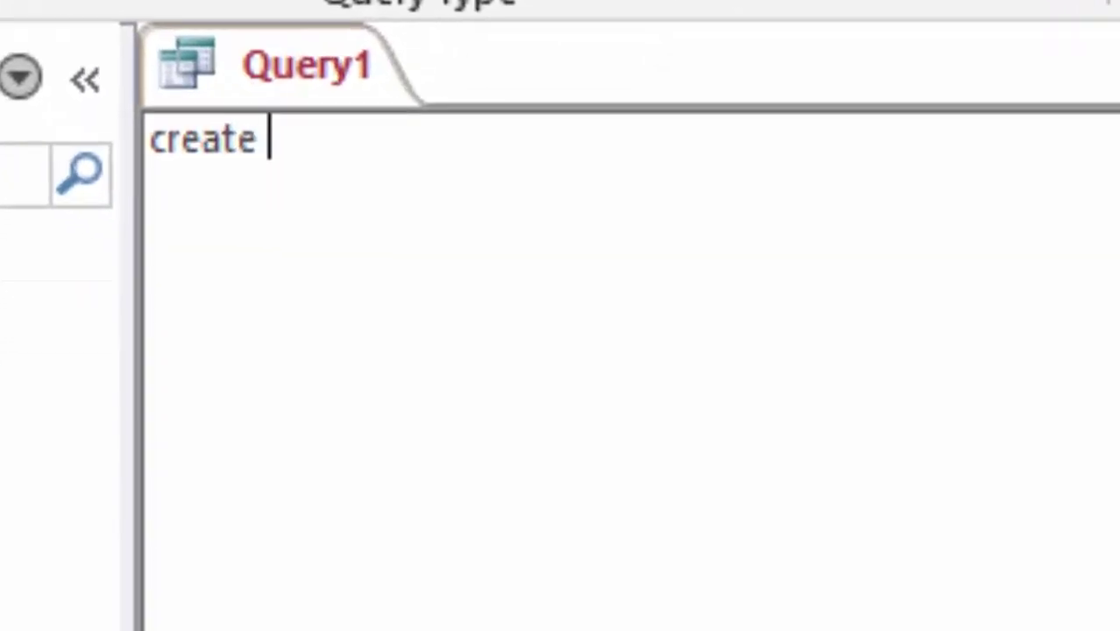
{"action": "type", "text": "table "}
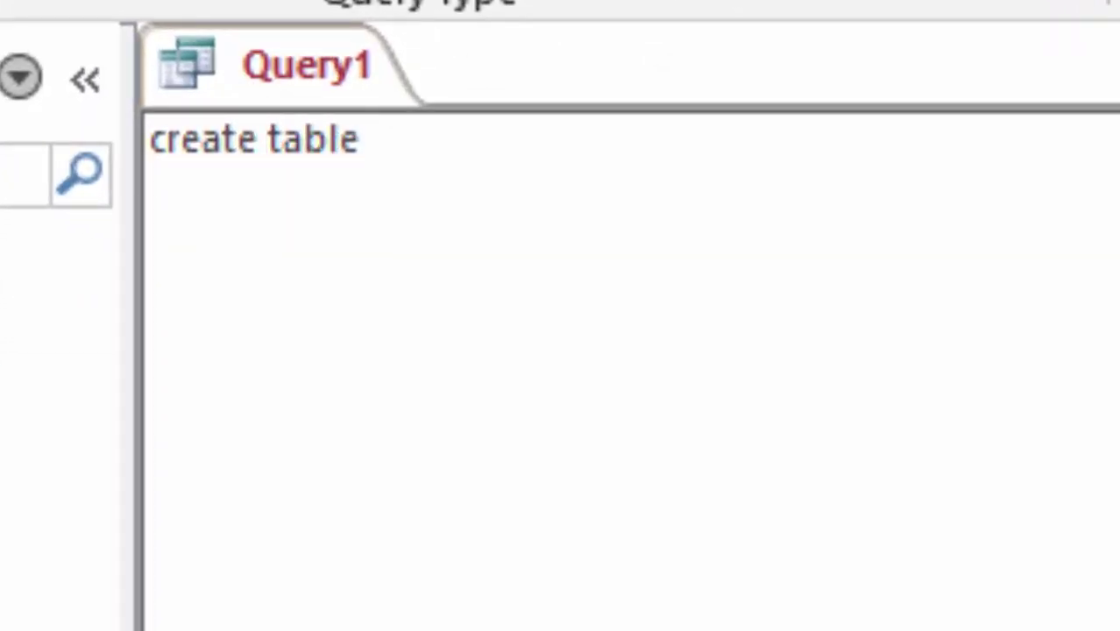
{"action": "type", "text": "P"}
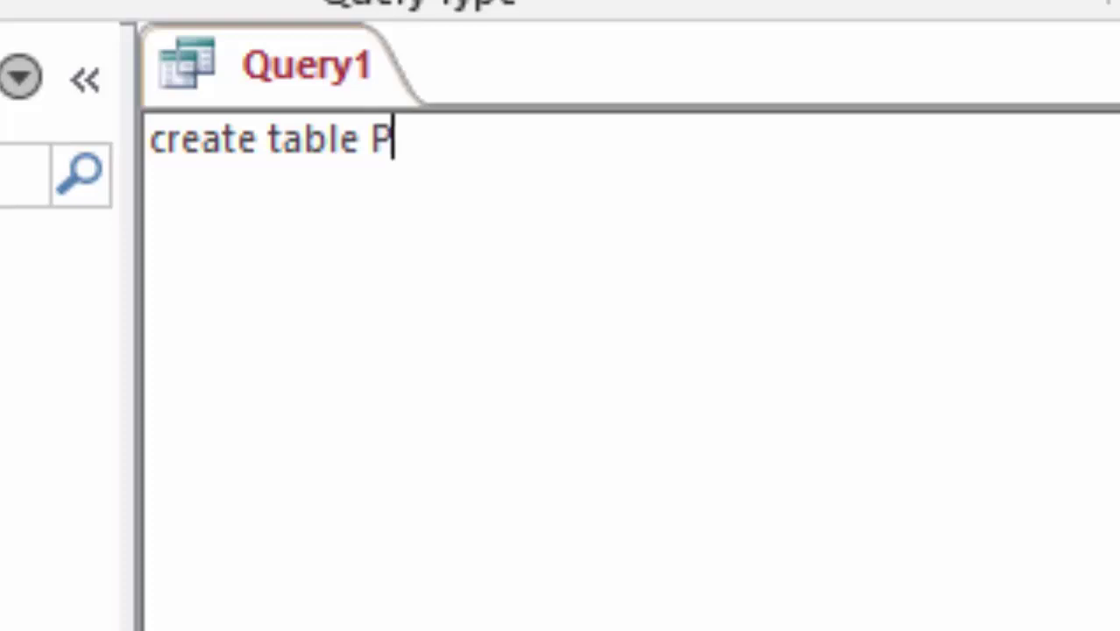
{"action": "type", "text": "roduc"}
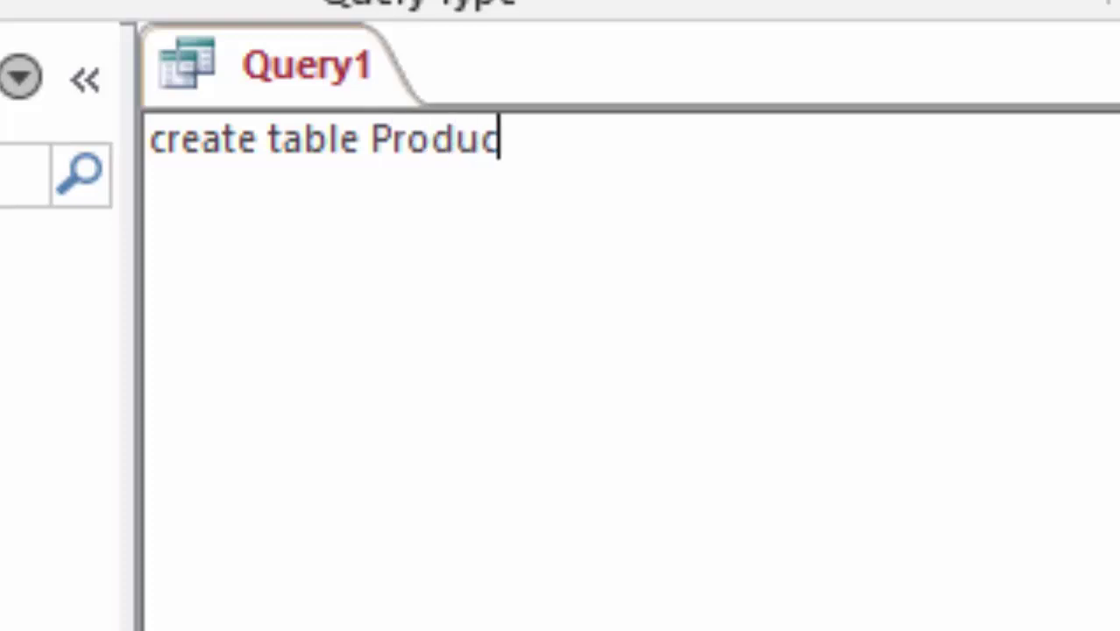
{"action": "type", "text": "T"}
{"action": "type", "text": "("}
{"action": "key", "text": "Return"}
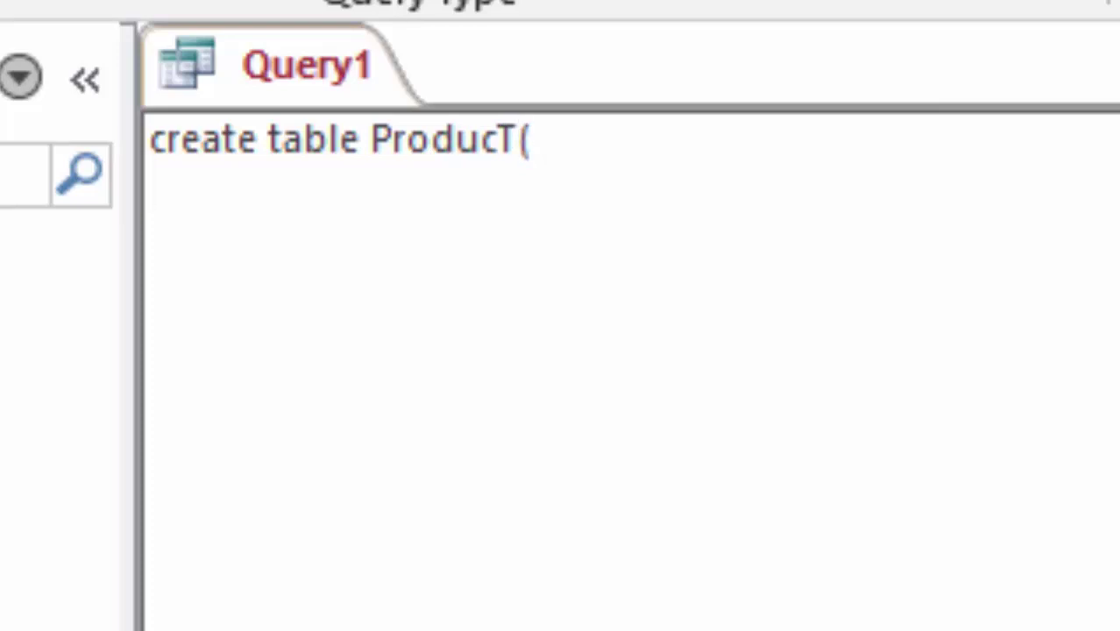
{"action": "type", "text": "id "}
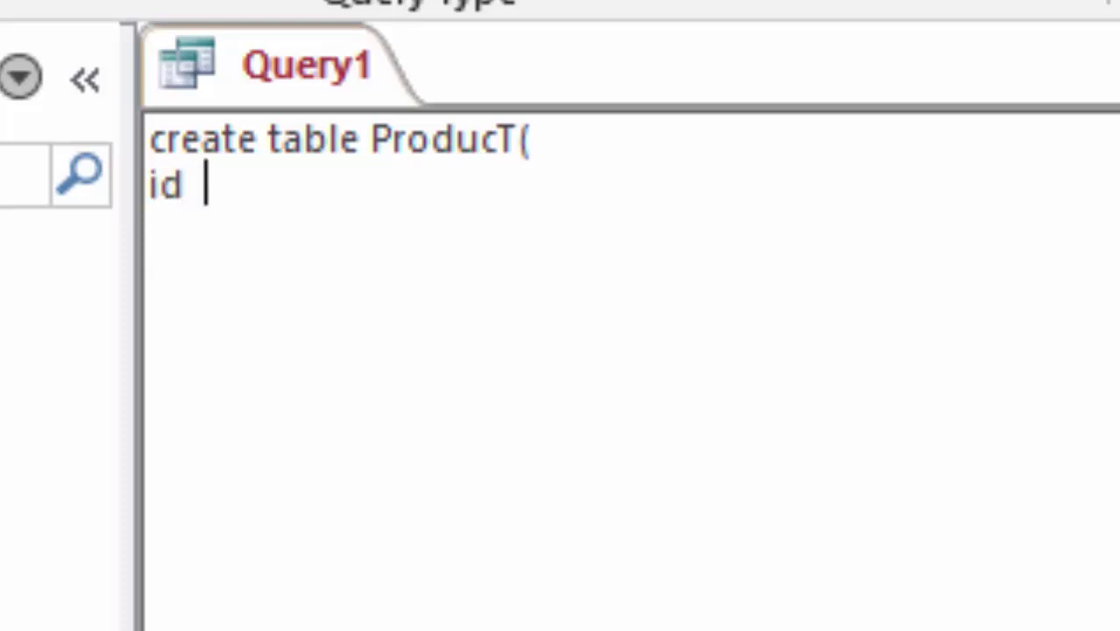
{"action": "type", "text": " int"}
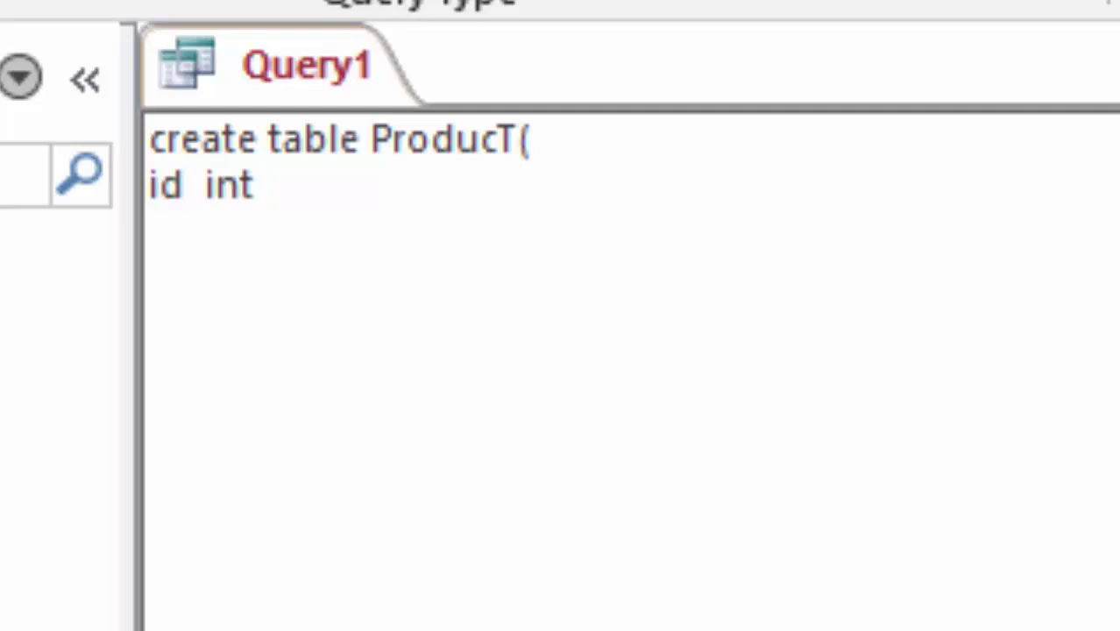
{"action": "type", "text": " n"}
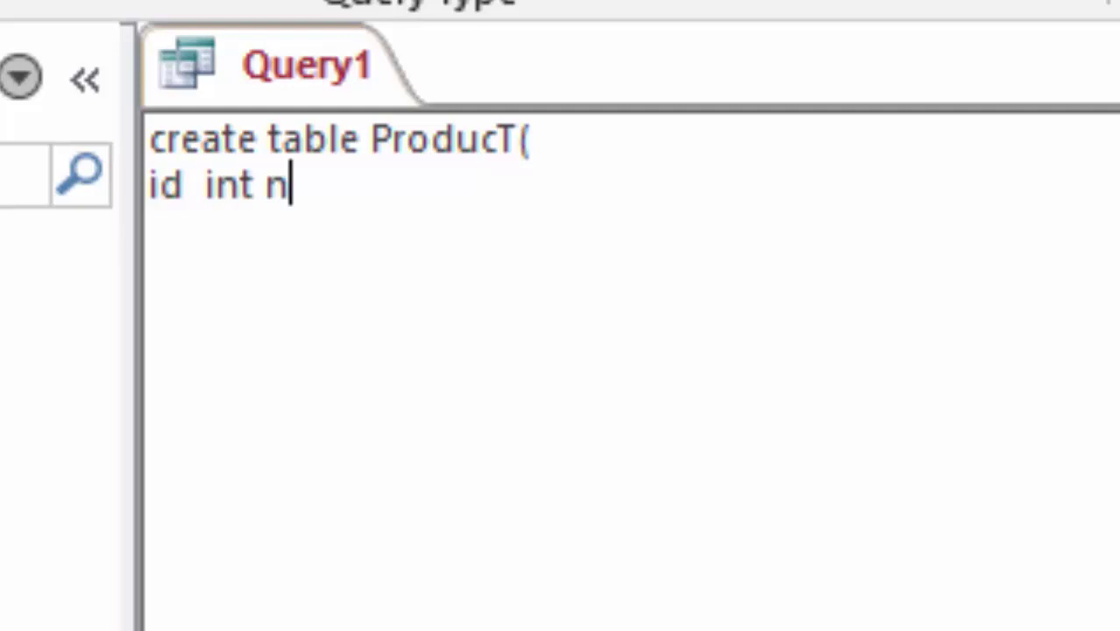
{"action": "type", "text": "ot nu"}
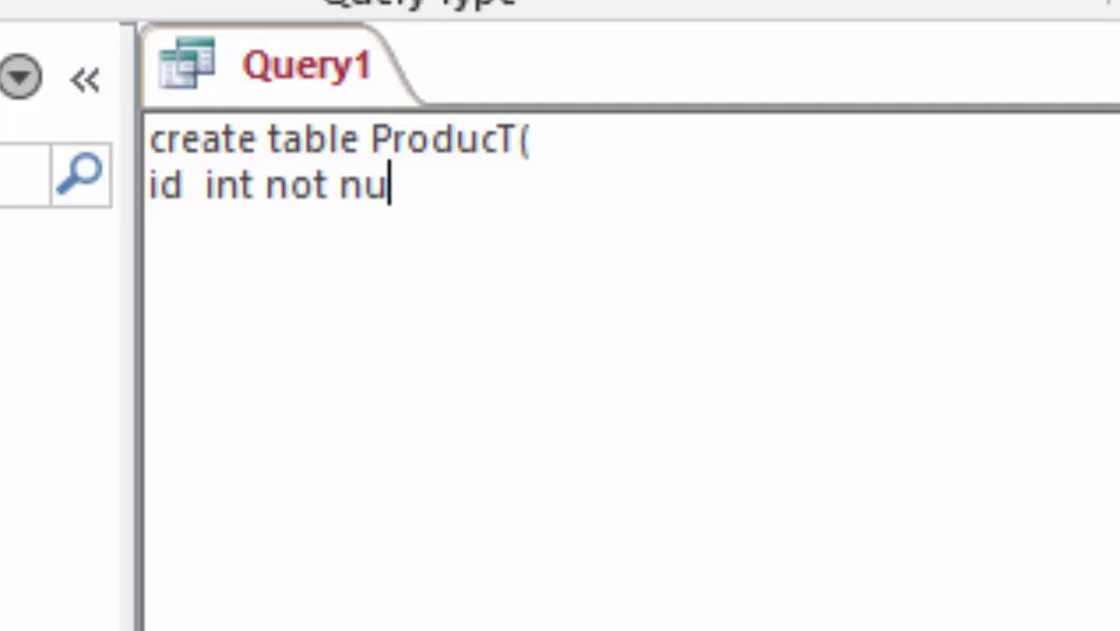
{"action": "type", "text": "ll"}
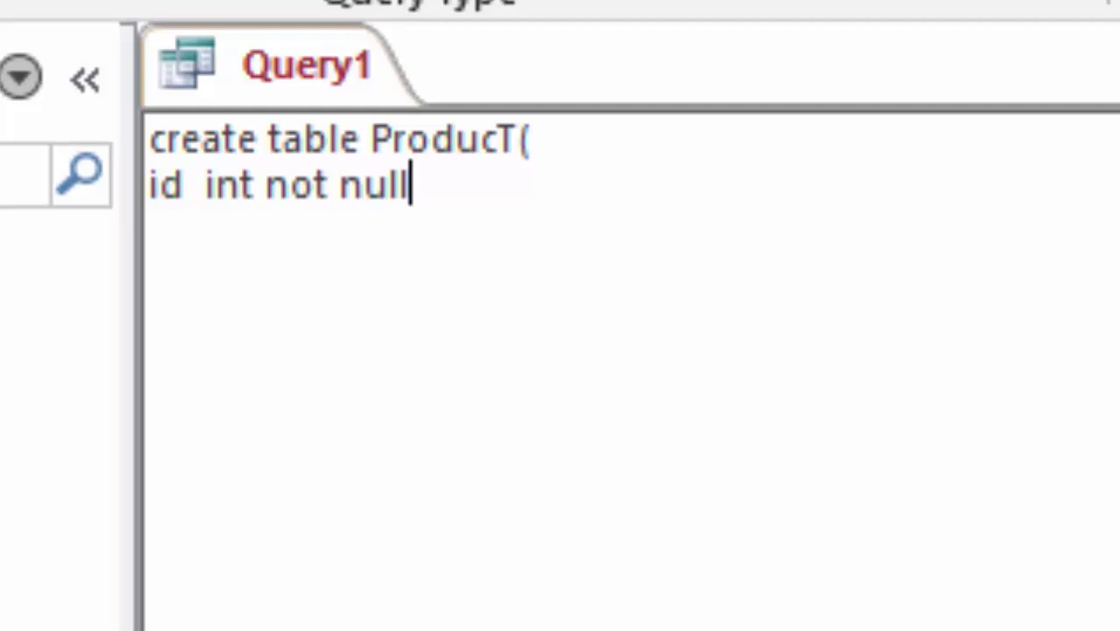
Add 'Name_of_product text' and 'Price currency' columns, then close the statement with ')'
{"action": "type", "text": ","}
{"action": "key", "text": "Return"}
{"action": "type", "text": "Na"}
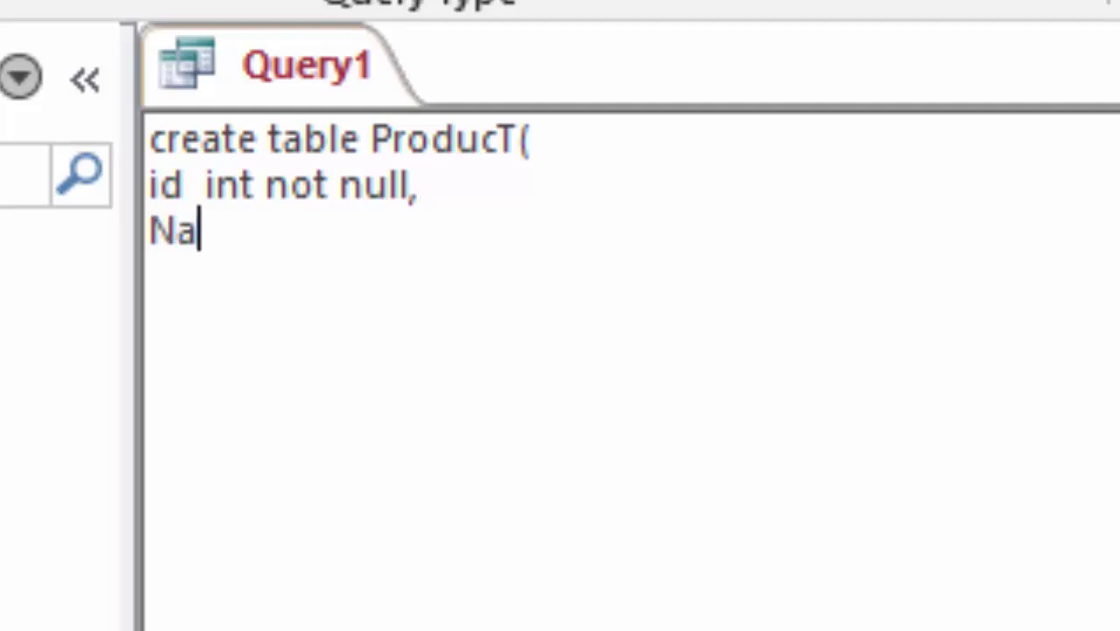
{"action": "type", "text": "me_o"}
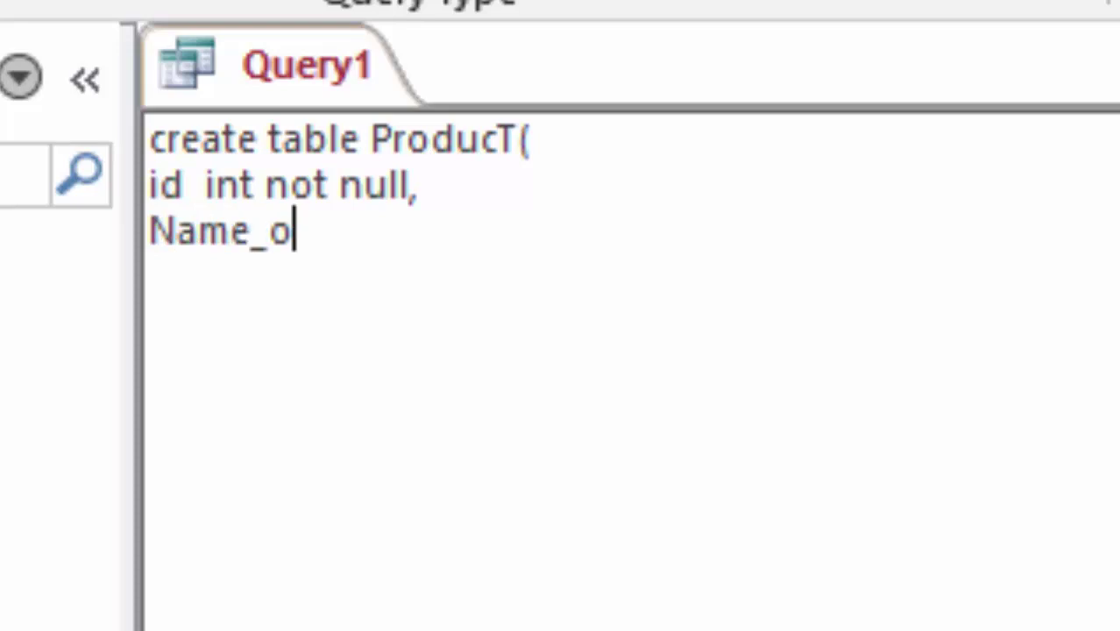
{"action": "type", "text": "f_p"}
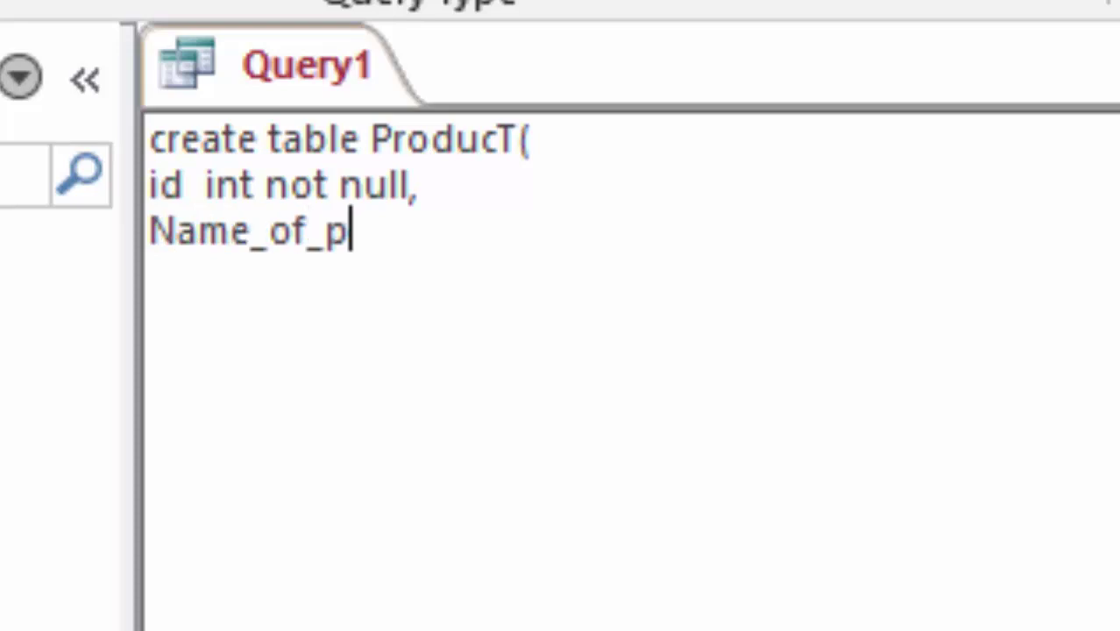
{"action": "type", "text": "rodu"}
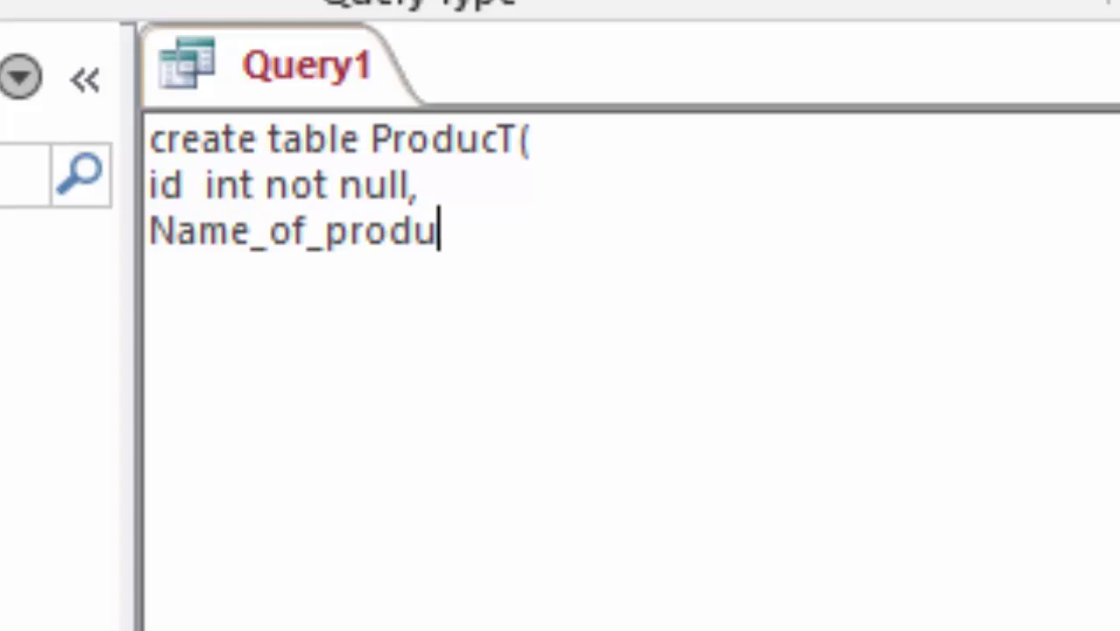
{"action": "type", "text": "ct"}
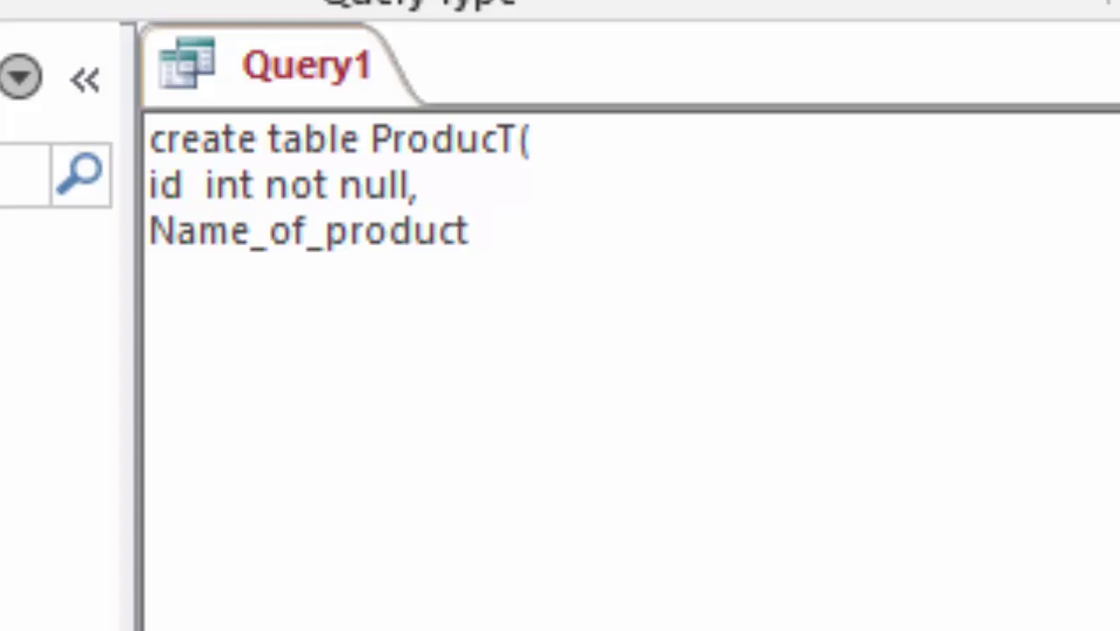
{"action": "type", "text": " text"}
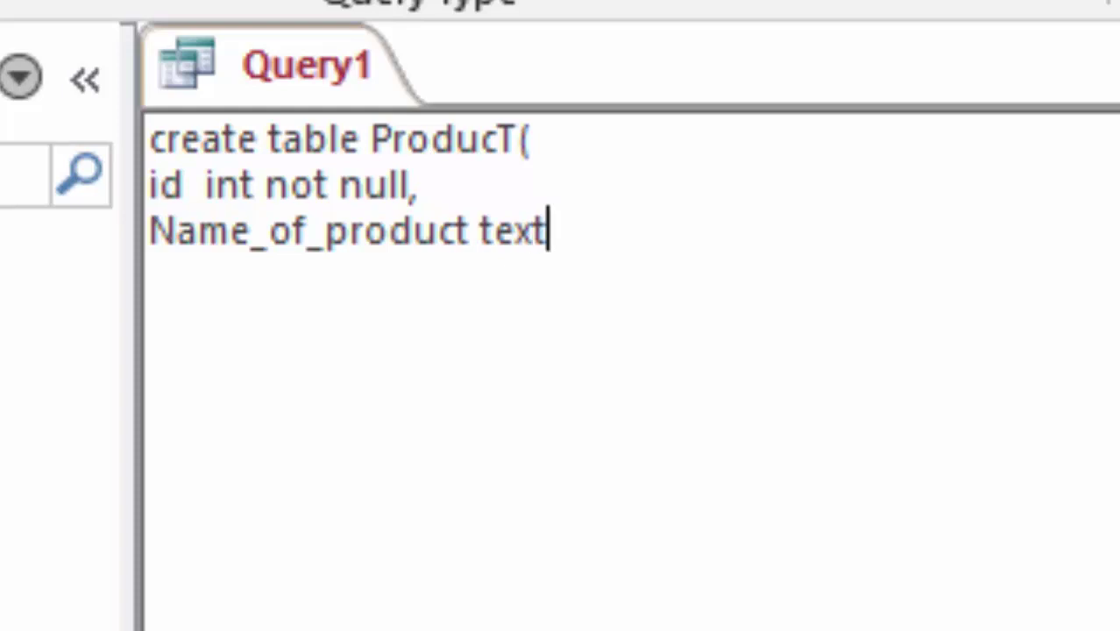
{"action": "type", "text": ","}
{"action": "key", "text": "Return"}
{"action": "type", "text": "Pric"}
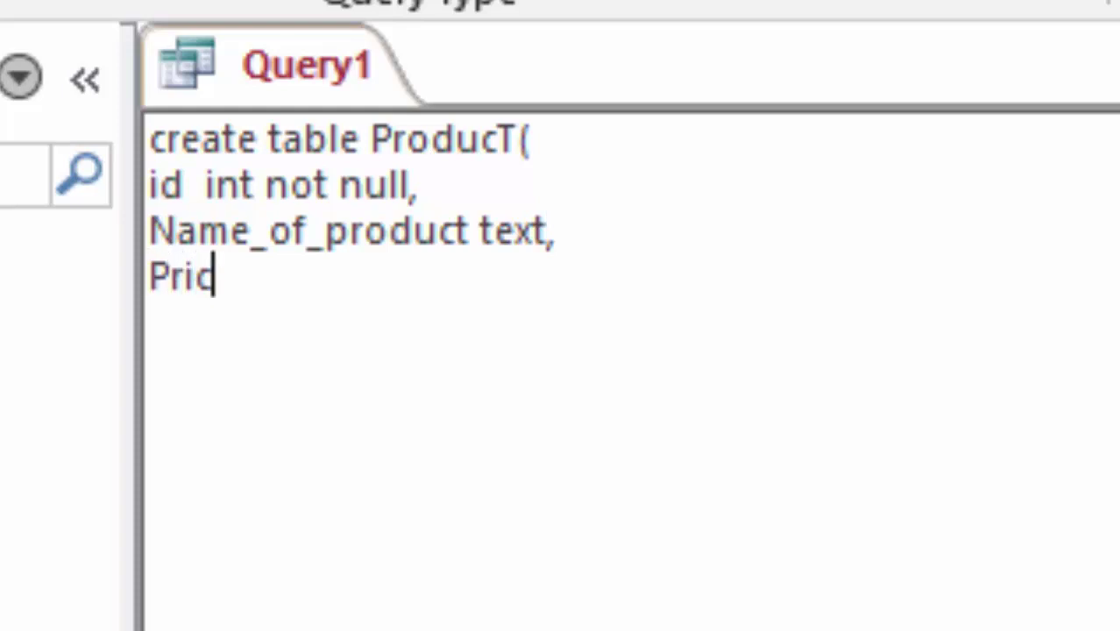
{"action": "type", "text": "e curr"}
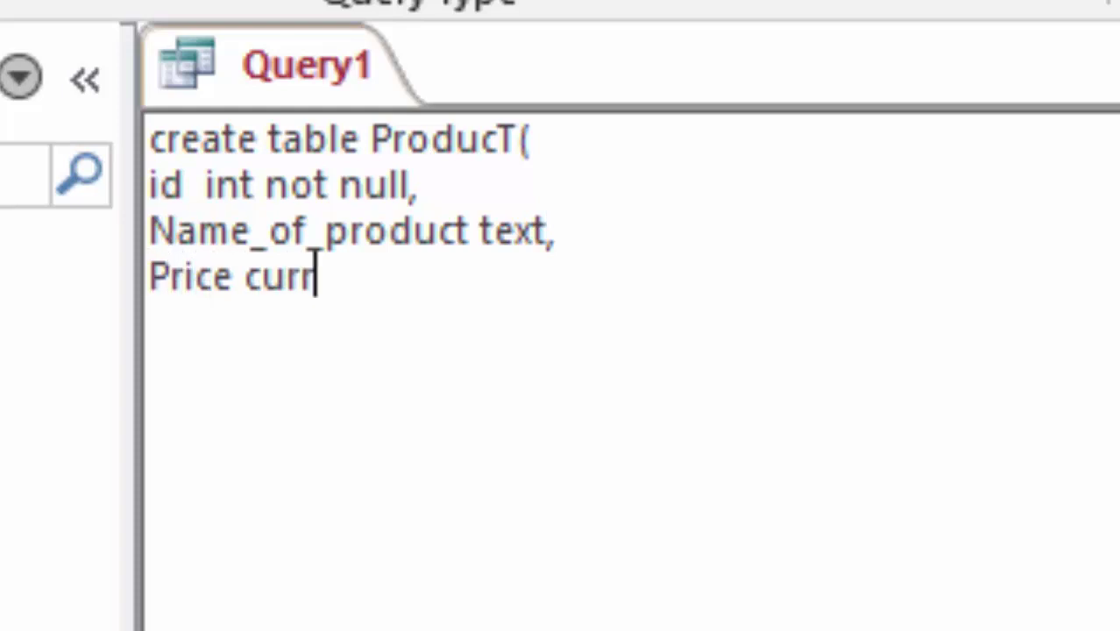
{"action": "type", "text": "ency"}
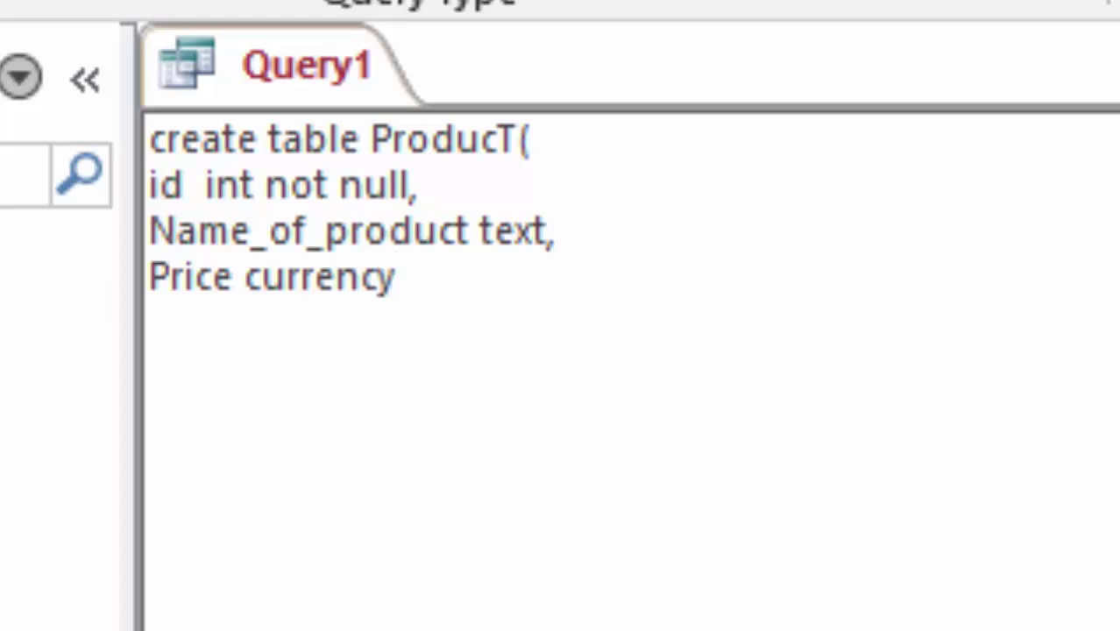
{"action": "type", "text": ","}
{"action": "key", "text": "Return"}
{"action": "key", "text": "BackSpace"}
{"action": "key", "text": "BackSpace"}
{"action": "type", "text": ")"}
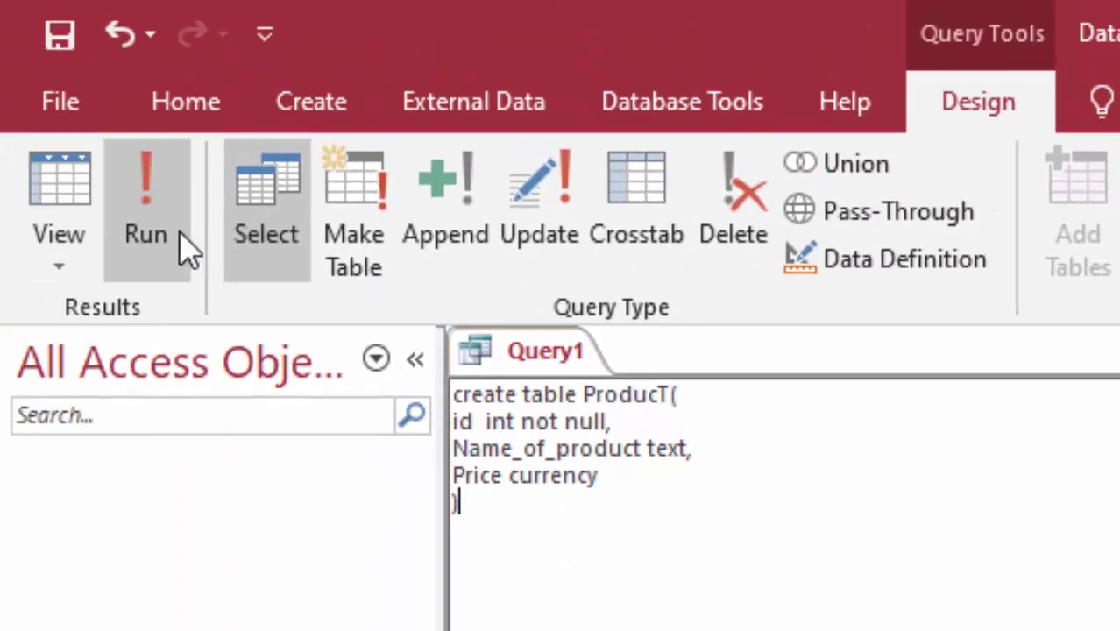
Run the statement to create ProducT and open its datasheet, widening the Name_of_product column
{"action": "left_click", "coordinate": [169, 206]}
{"action": "double_click", "coordinate": [202, 497]}
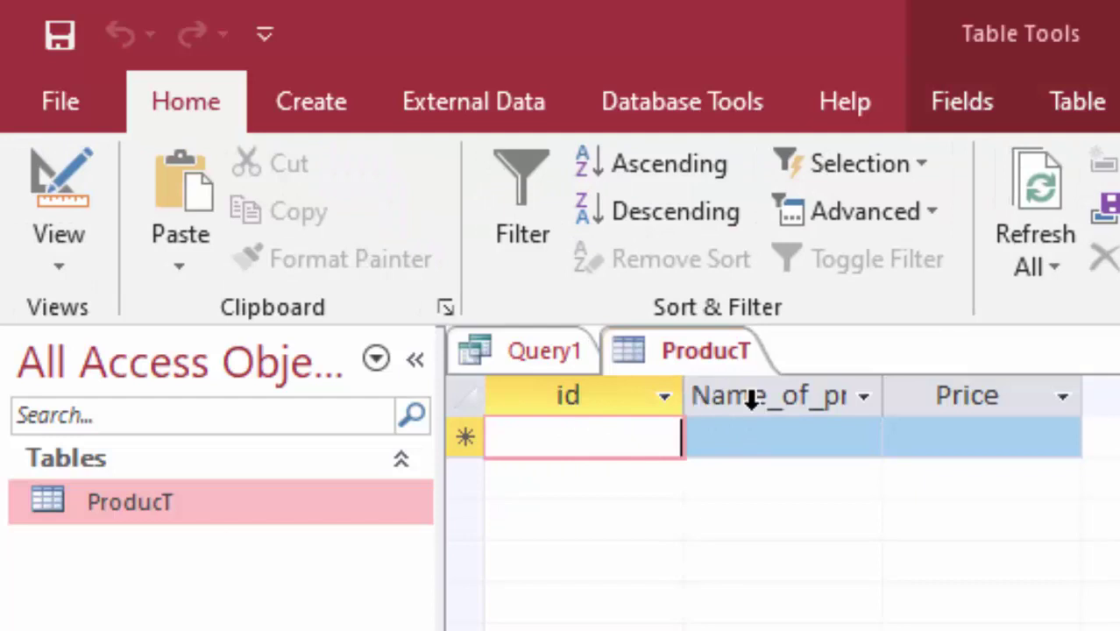
{"action": "left_click_drag", "start_coordinate": [882, 396], "coordinate": [965, 445]}
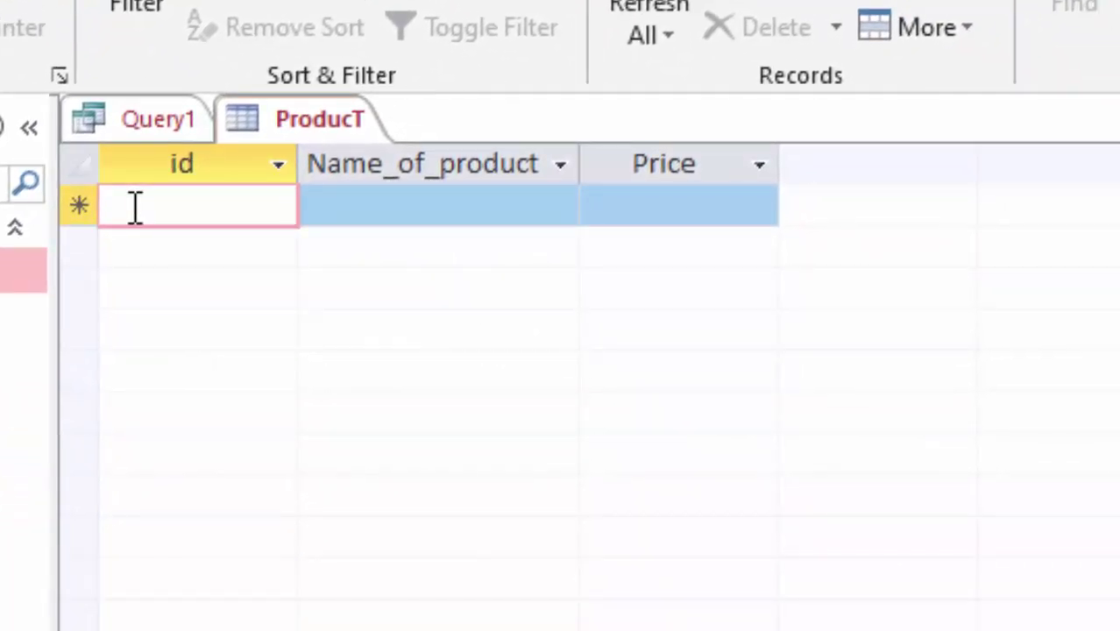
Enter records 1 Keyboard at 200 and 2 Mouse at 120
{"action": "type", "text": "1"}
{"action": "key", "text": "Tab"}
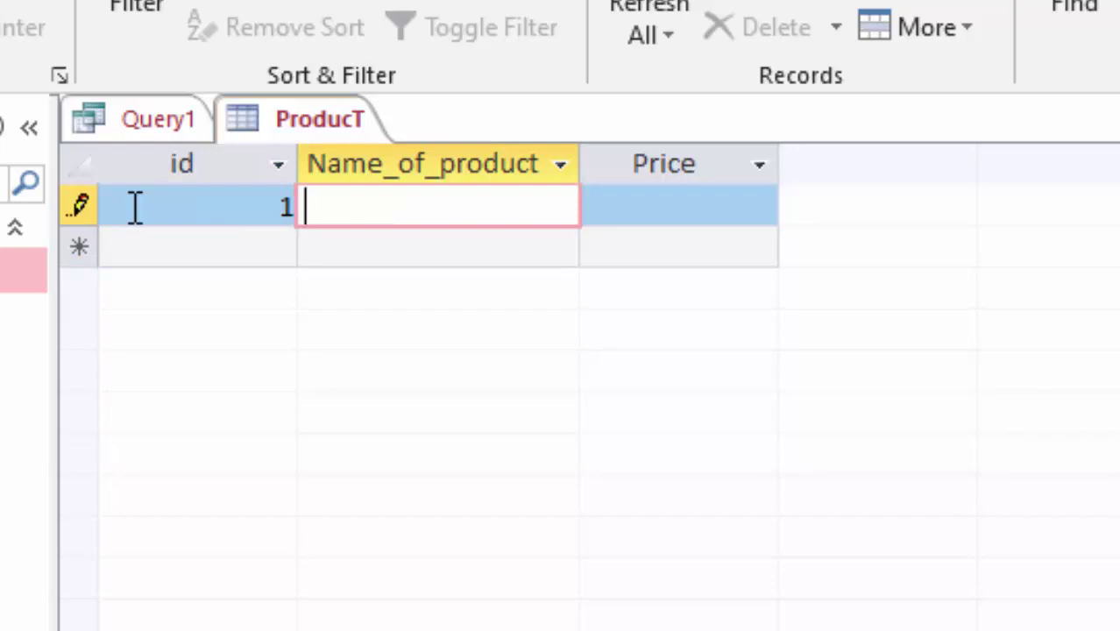
{"action": "type", "text": "Ke"}
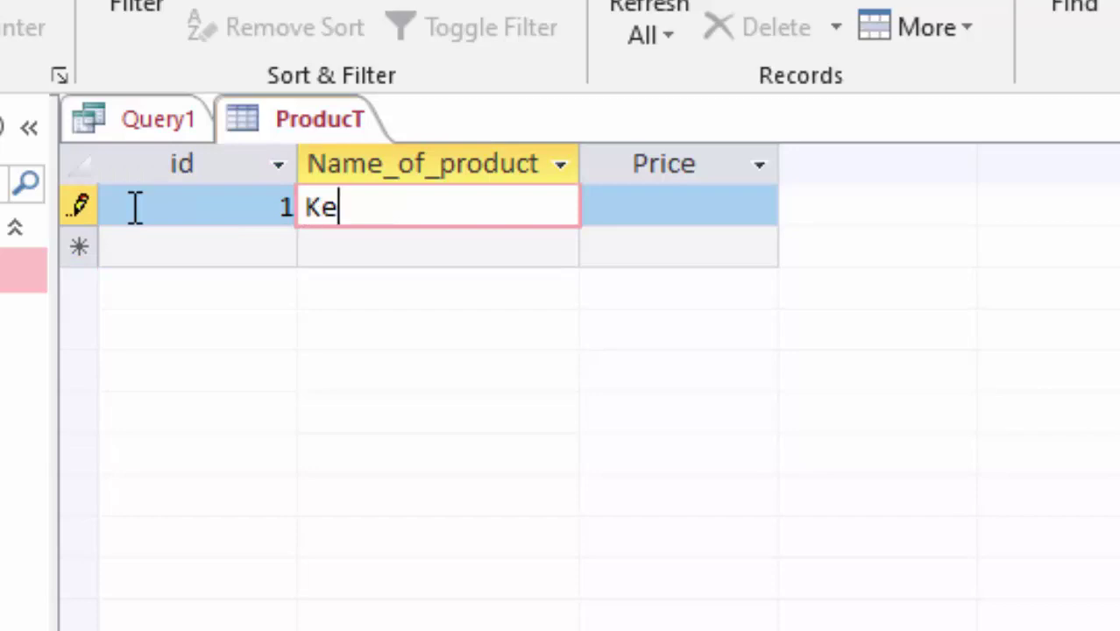
{"action": "type", "text": "yboa"}
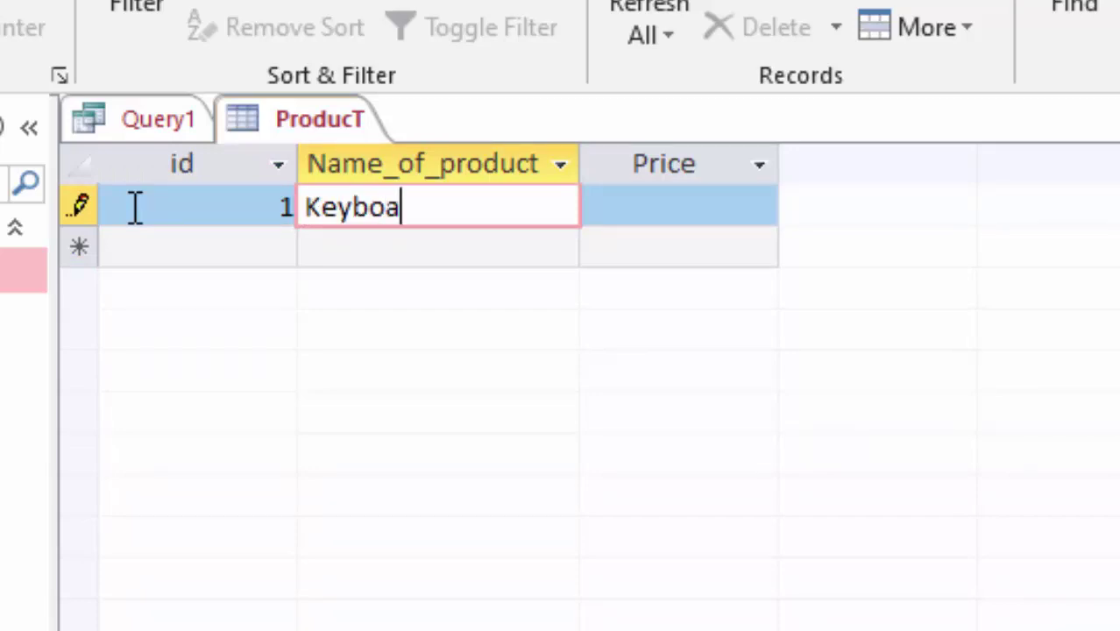
{"action": "type", "text": "rd"}
{"action": "key", "text": "Tab"}
{"action": "type", "text": "2"}
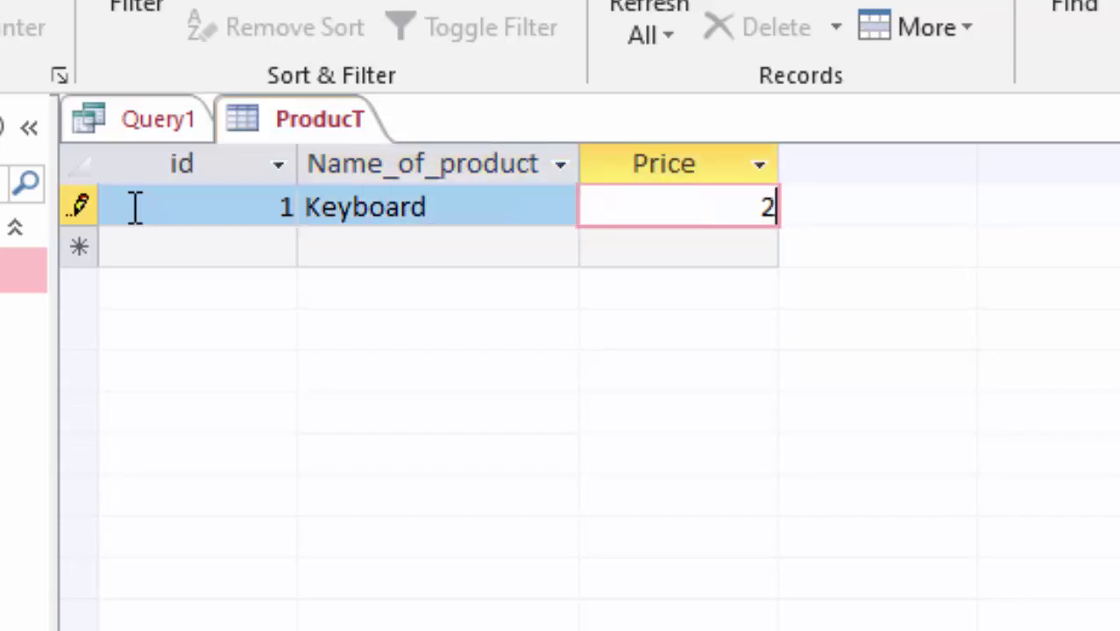
{"action": "type", "text": "00"}
{"action": "key", "text": "Tab"}
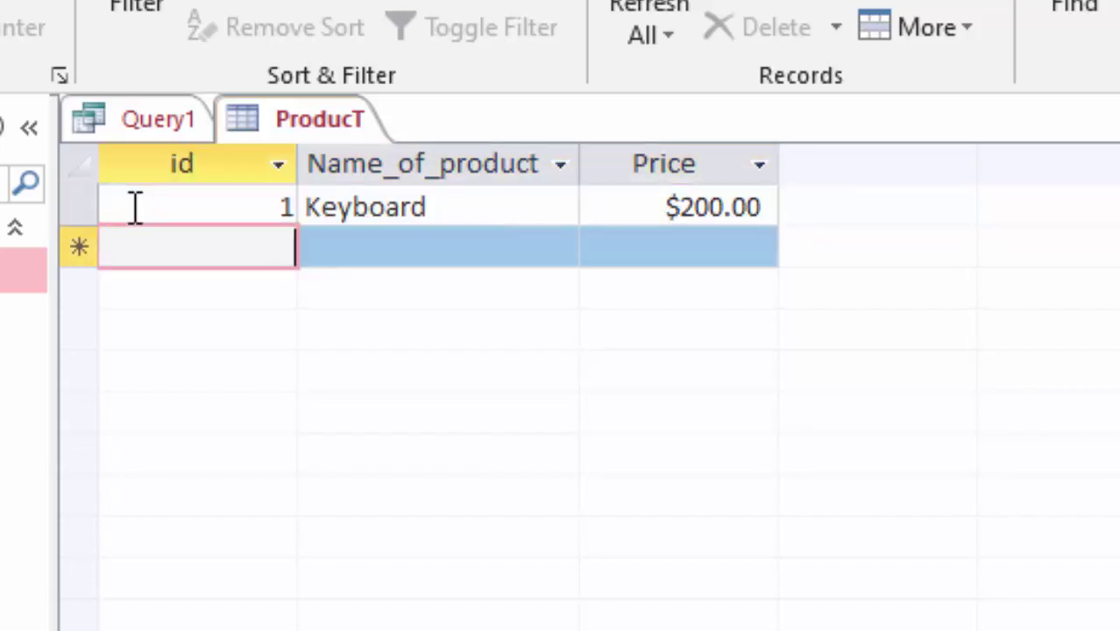
{"action": "type", "text": "2"}
{"action": "key", "text": "Tab"}
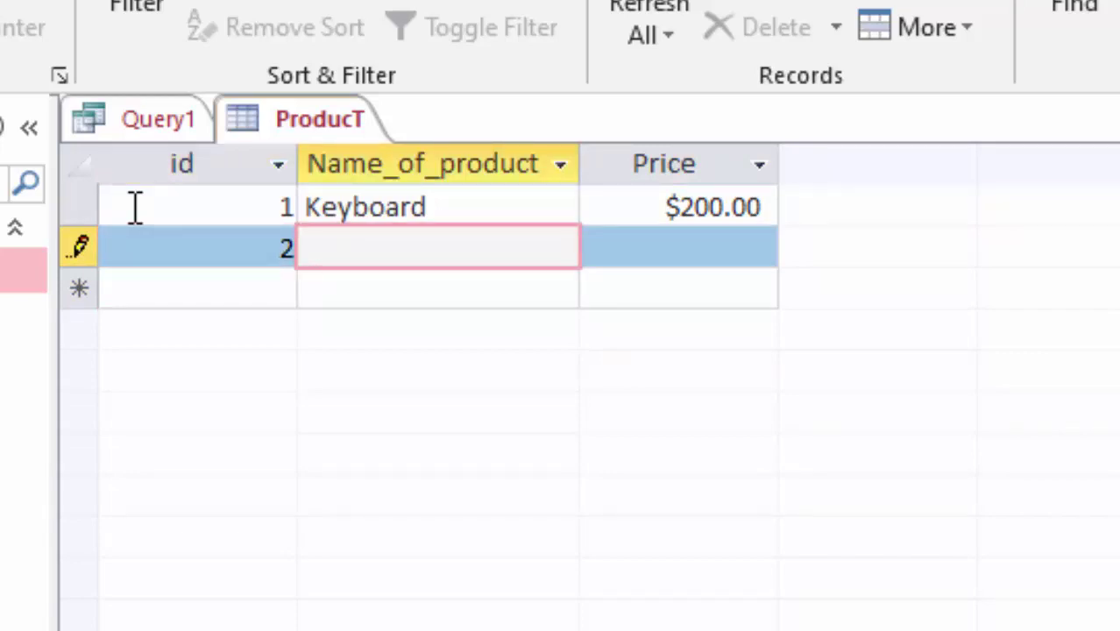
{"action": "type", "text": "Mou"}
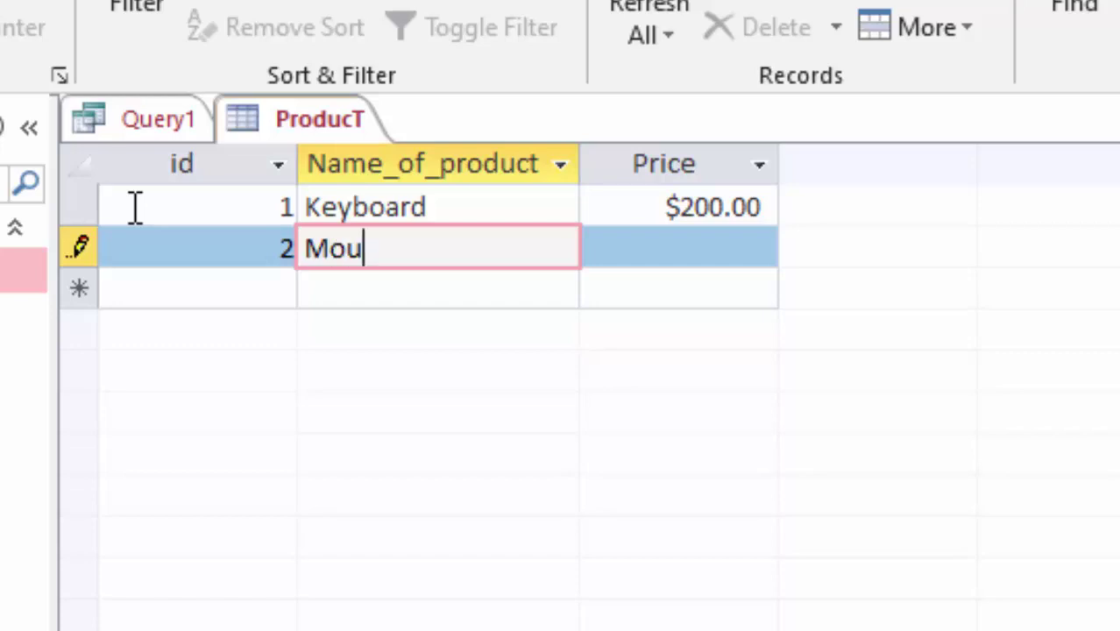
{"action": "type", "text": "se"}
{"action": "key", "text": "Tab"}
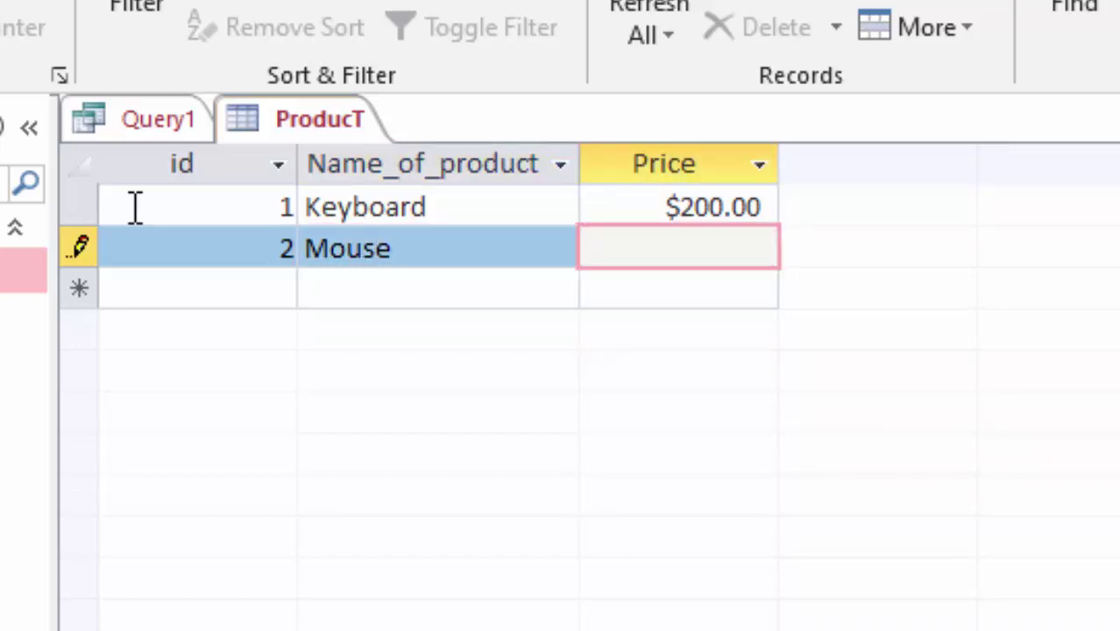
{"action": "type", "text": "120"}
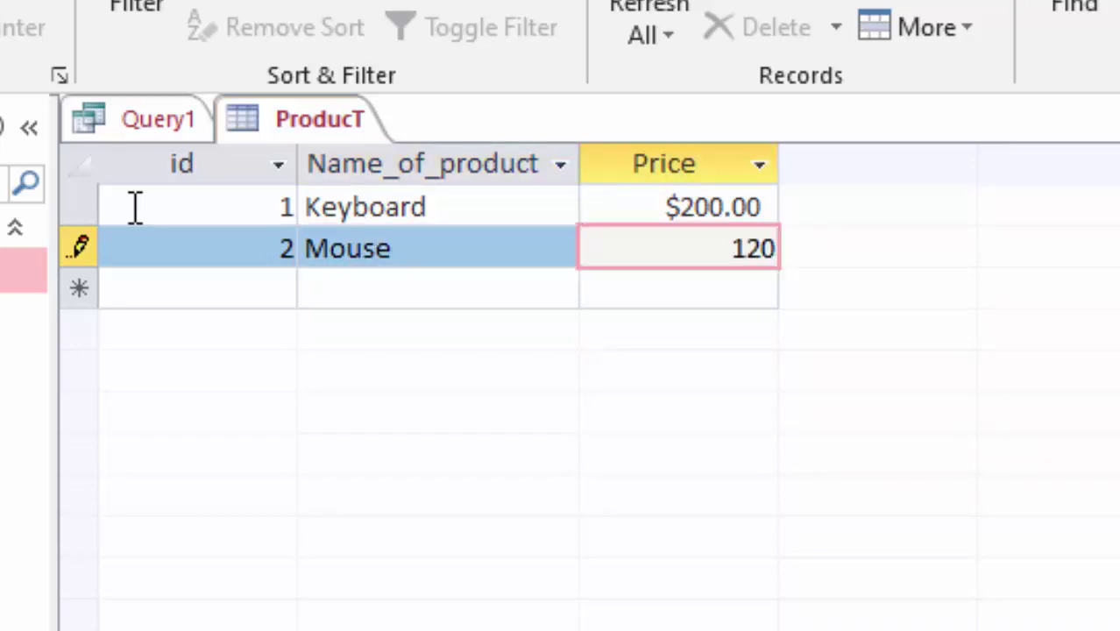
{"action": "key", "text": "Tab"}
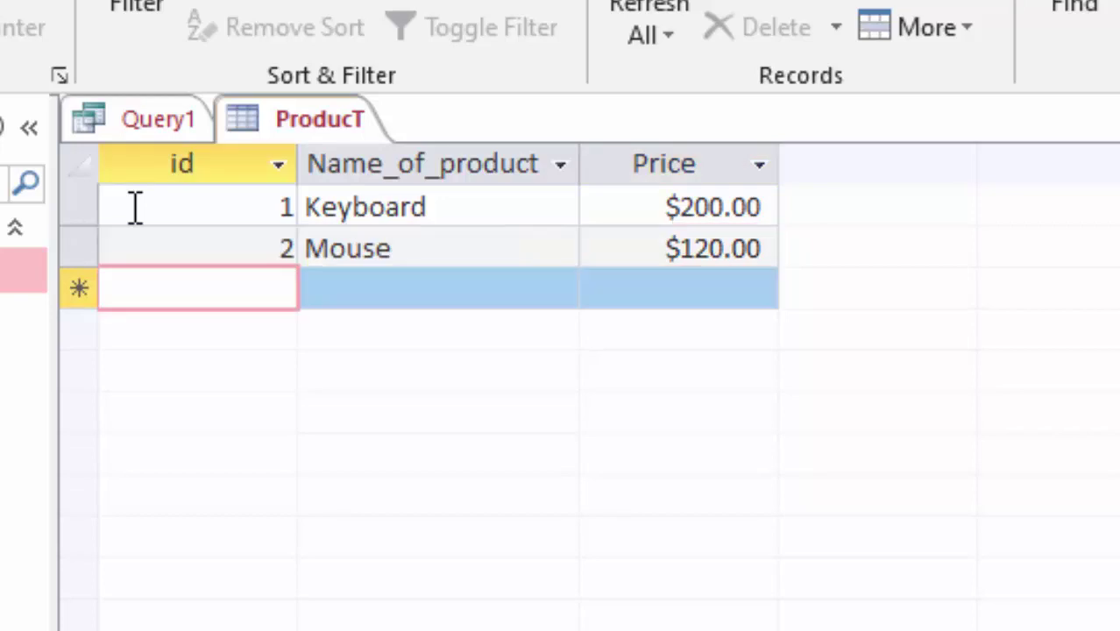
Enter record 3 LED Monitor priced 12000, correcting a mistyped price
{"action": "type", "text": "3"}
{"action": "key", "text": "Tab"}
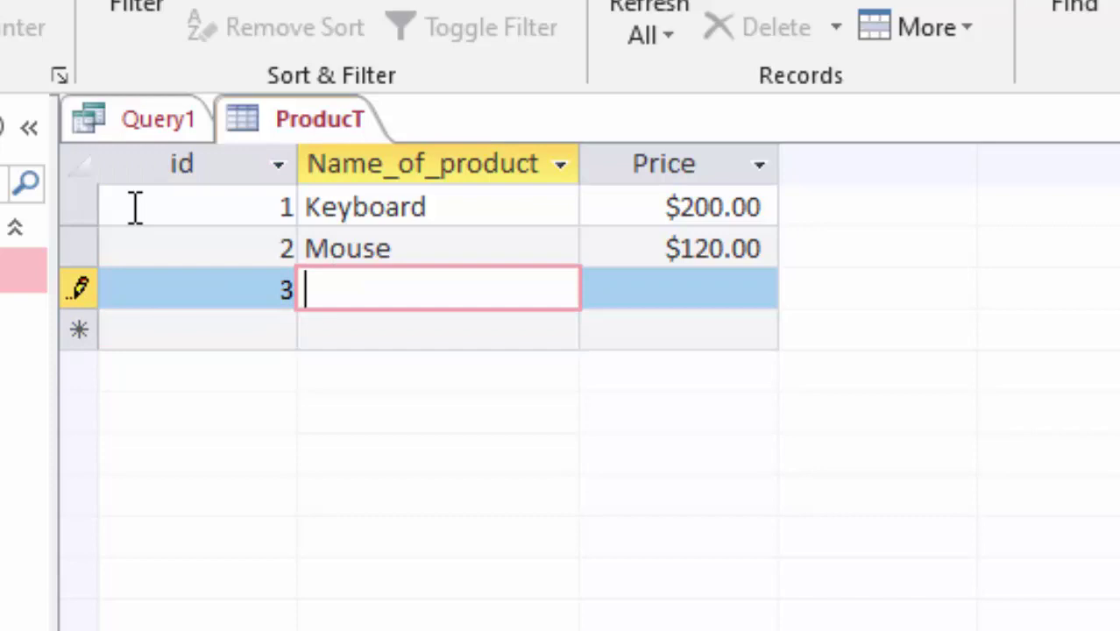
{"action": "type", "text": "L"}
{"action": "type", "text": "ED M"}
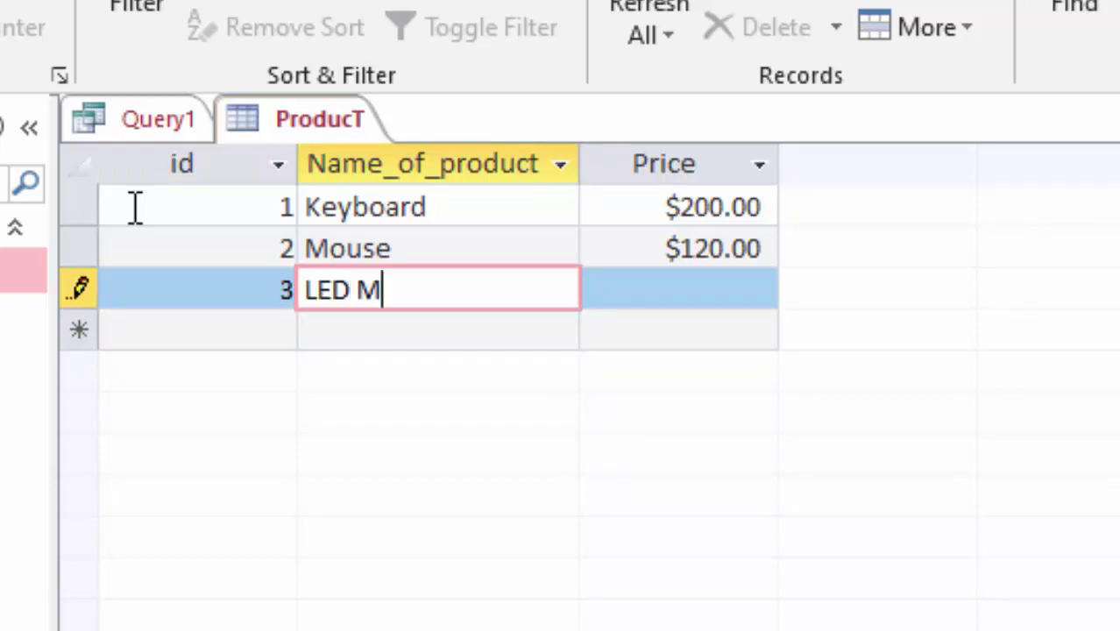
{"action": "type", "text": "onitor"}
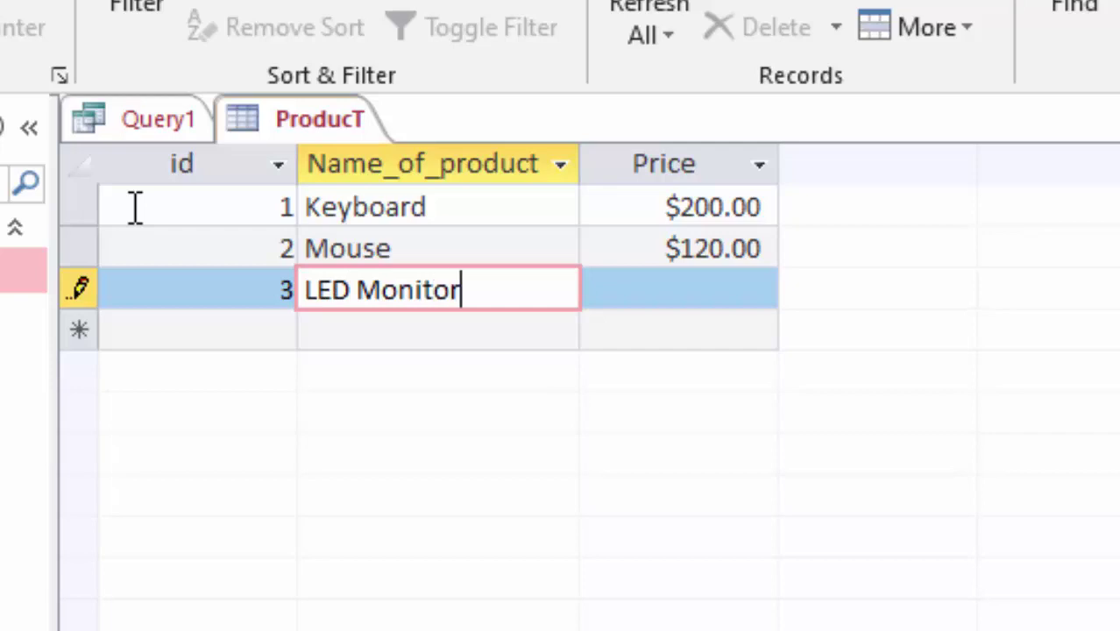
{"action": "key", "text": "Tab"}
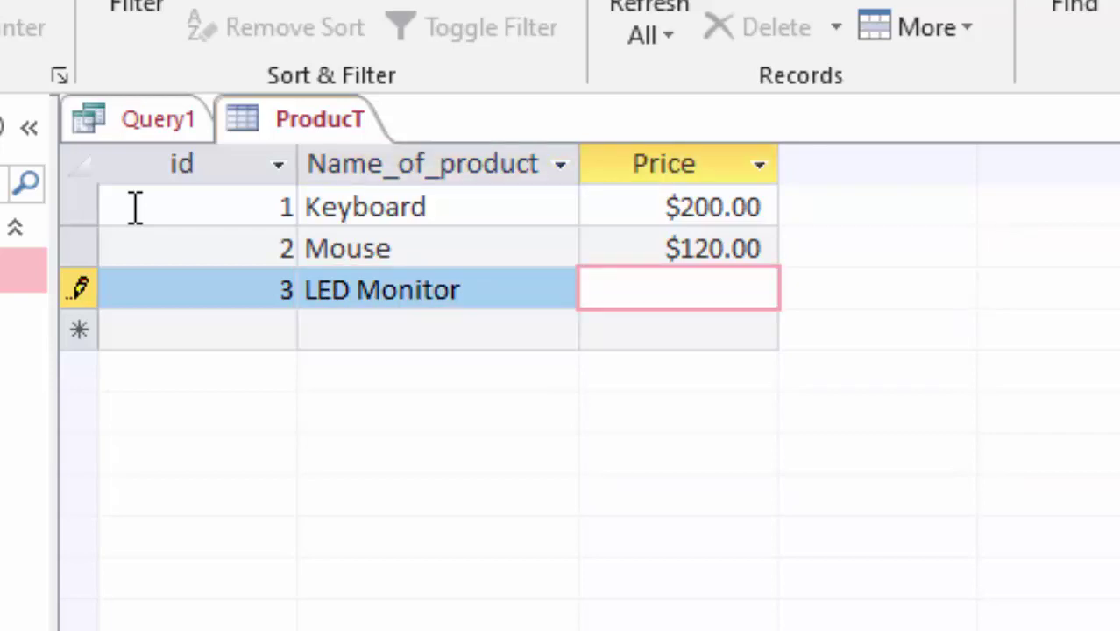
{"action": "type", "text": "12090"}
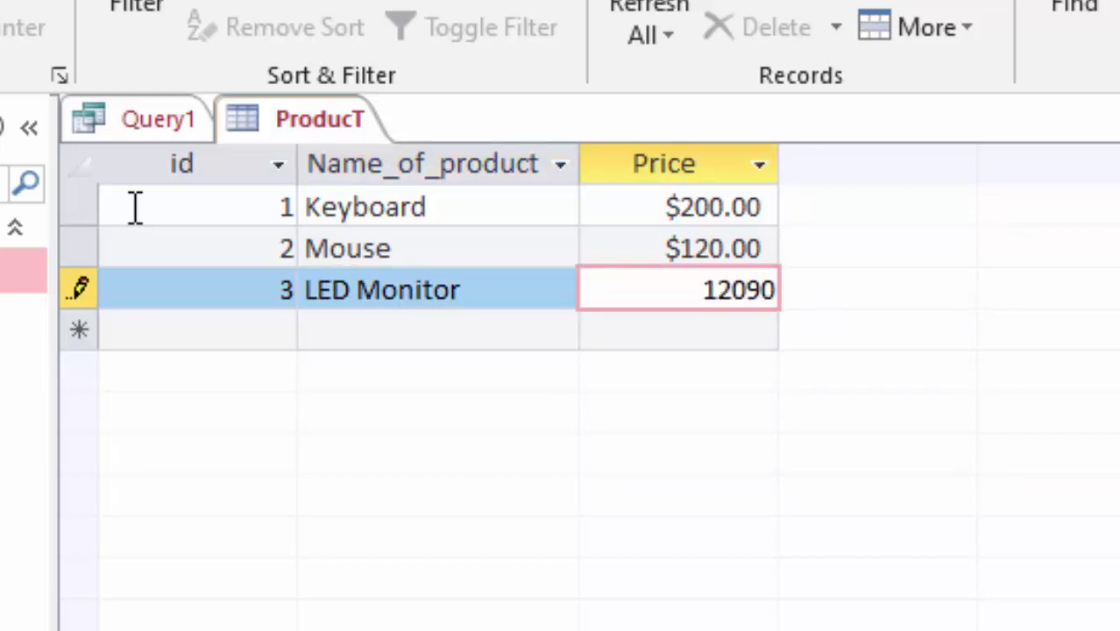
{"action": "key", "text": "BackSpace"}
{"action": "key", "text": "BackSpace"}
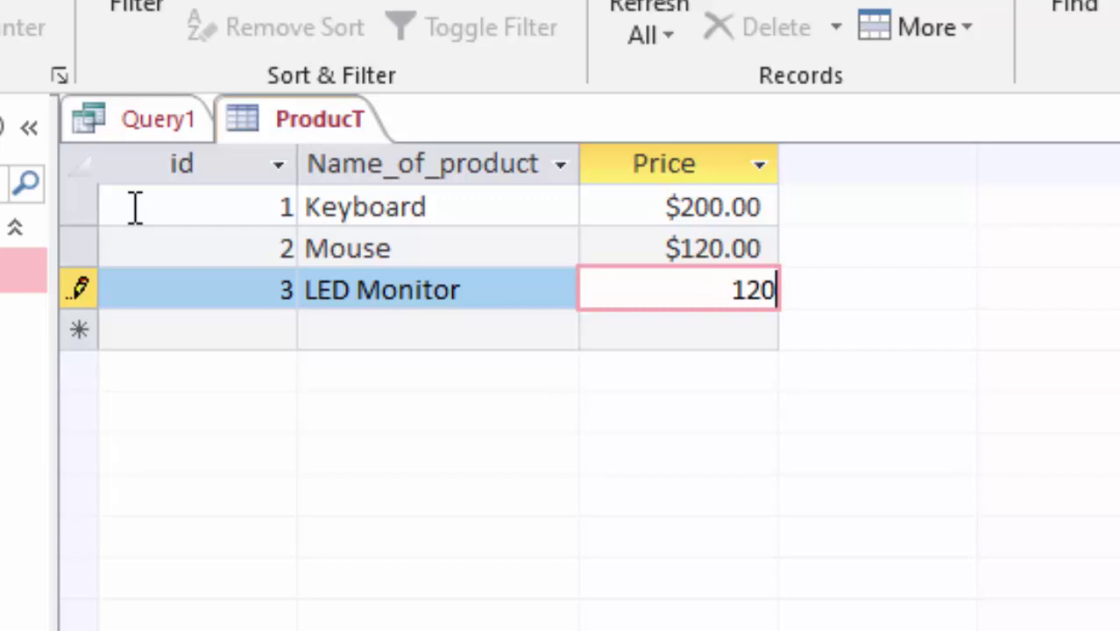
{"action": "type", "text": "00"}
{"action": "key", "text": "Return"}
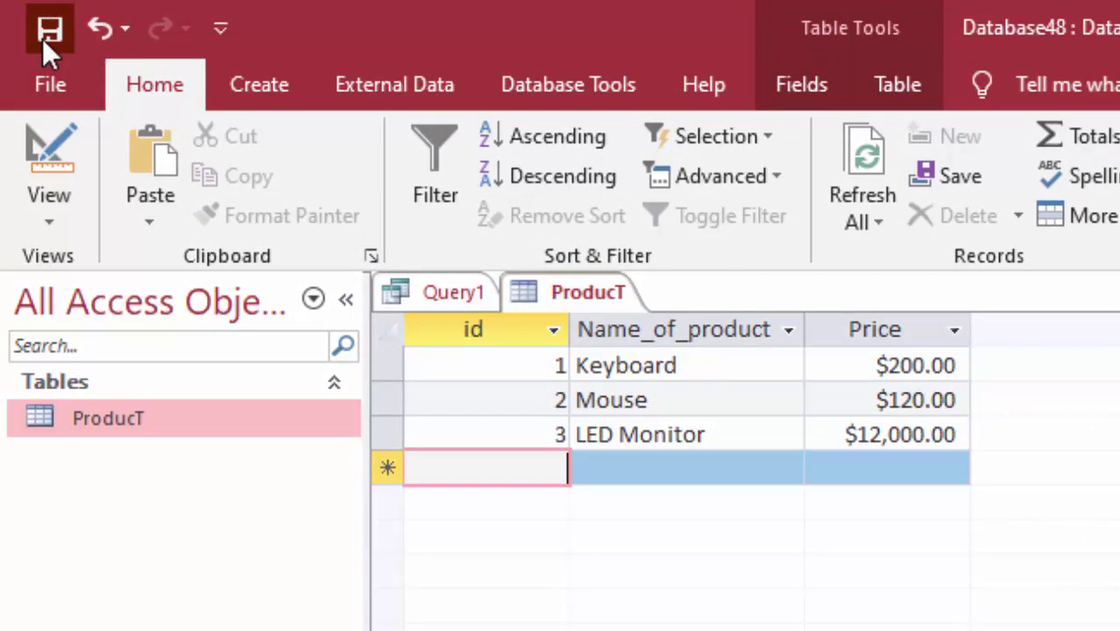
{"action": "left_click", "coordinate": [268, 91]}
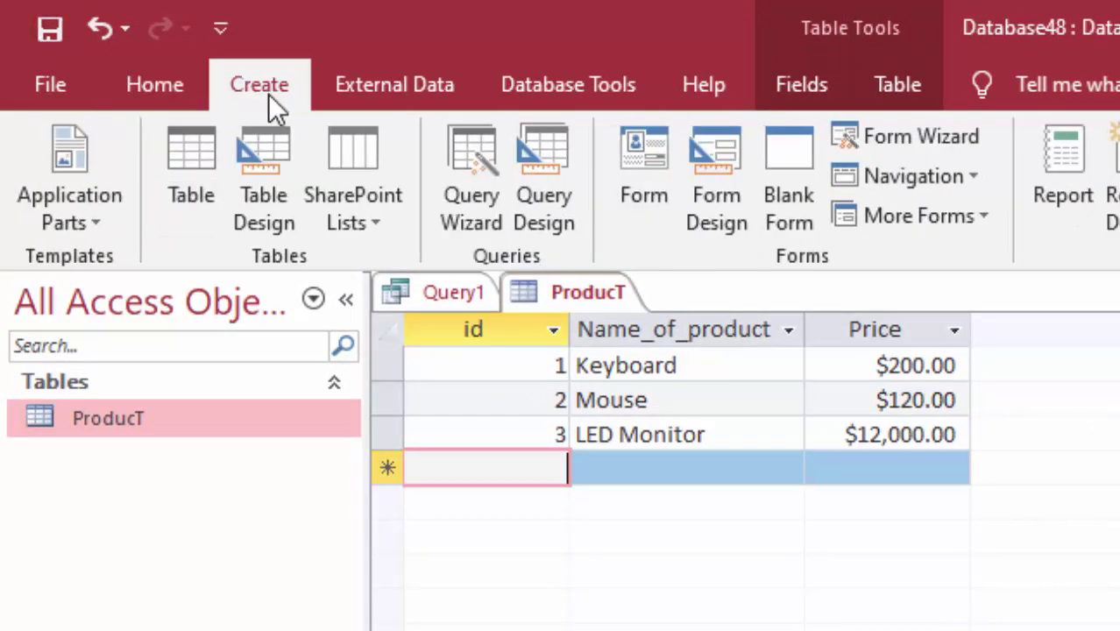
Create a second blank query with no tables and trim its SQL to just 'SELECT'
{"action": "left_click", "coordinate": [545, 180]}
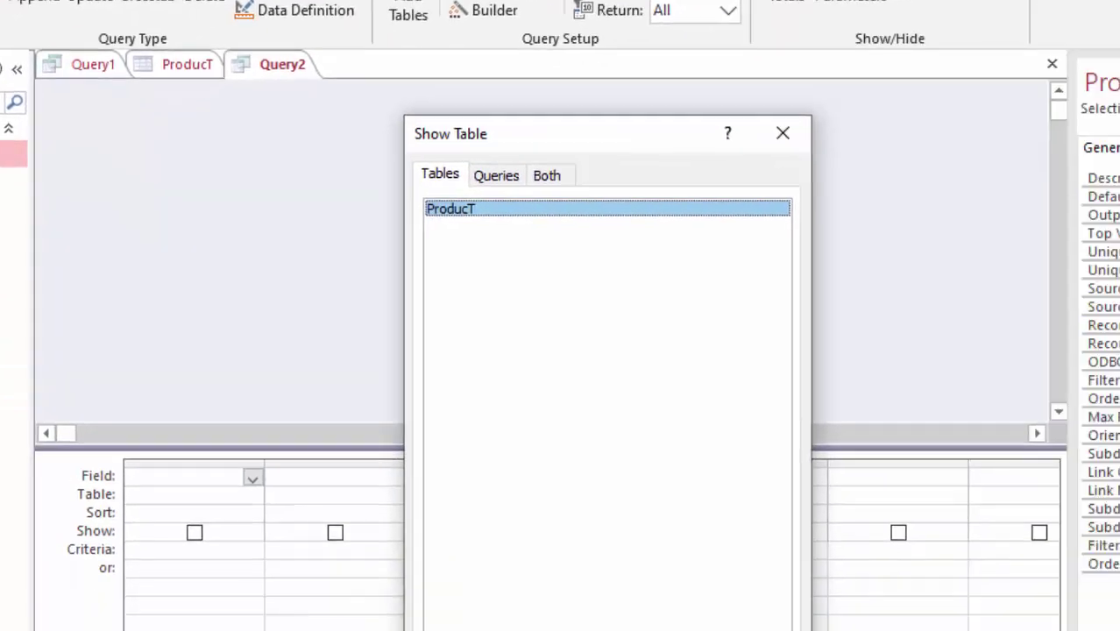
{"action": "key", "text": "Escape"}
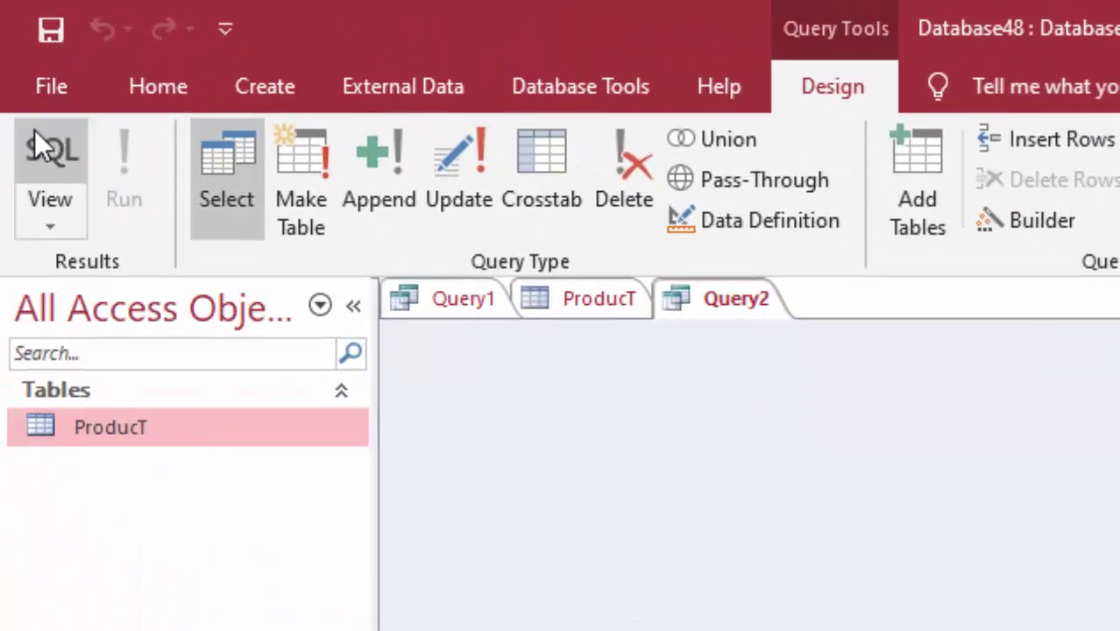
{"action": "left_click", "coordinate": [35, 140]}
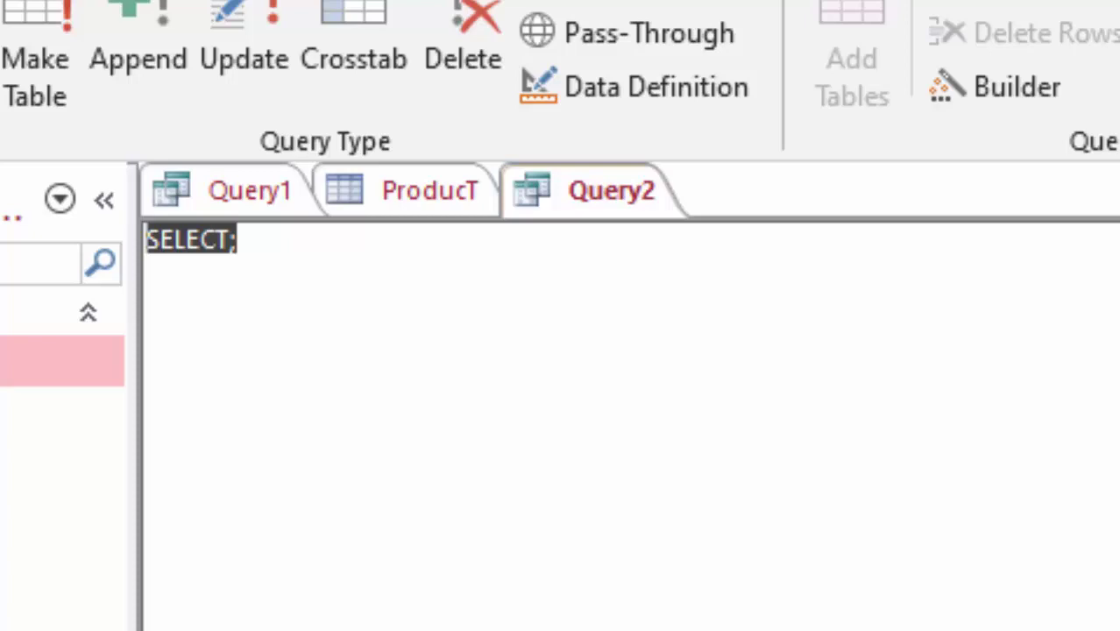
{"action": "left_click", "coordinate": [316, 246]}
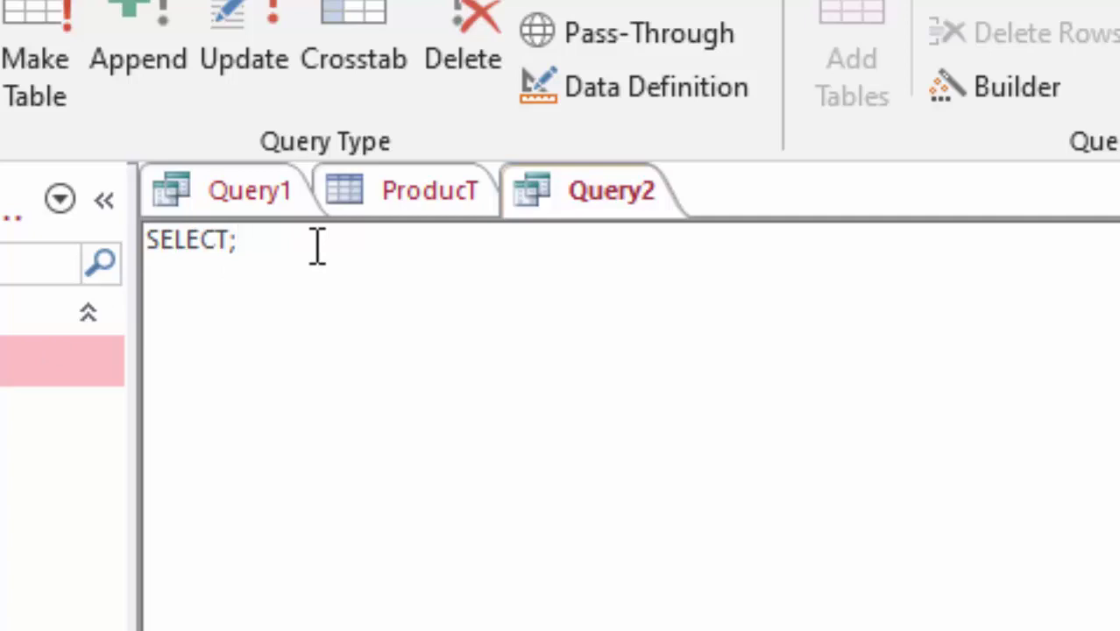
{"action": "key", "text": "BackSpace"}
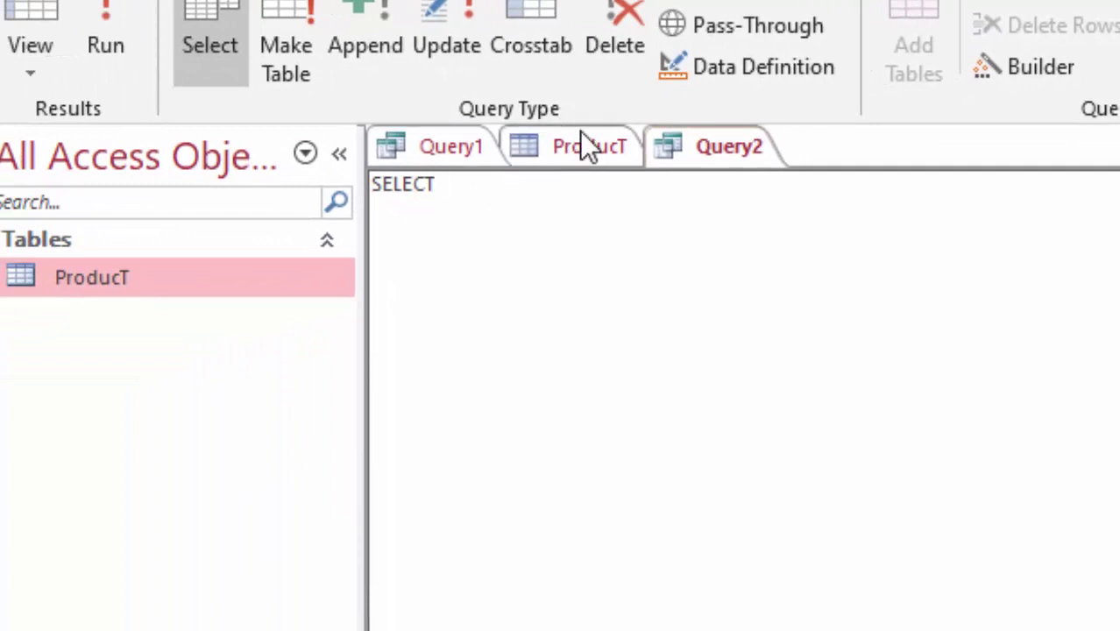
Close the ProducT datasheet, then save Query1 under its default name and close it
{"action": "right_click", "coordinate": [580, 142]}
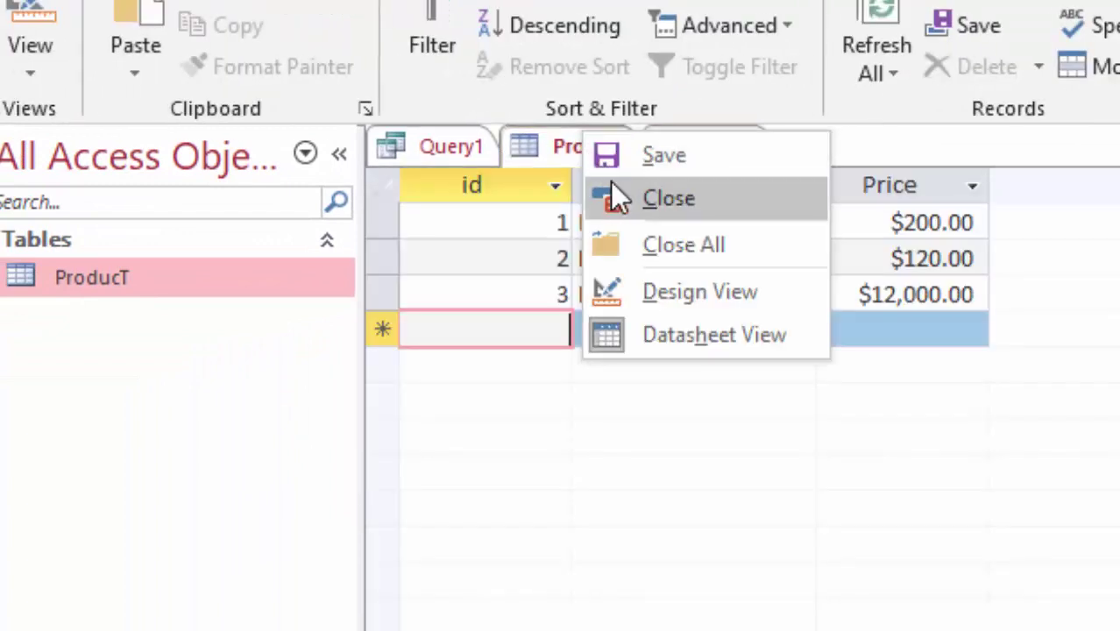
{"action": "left_click", "coordinate": [611, 184]}
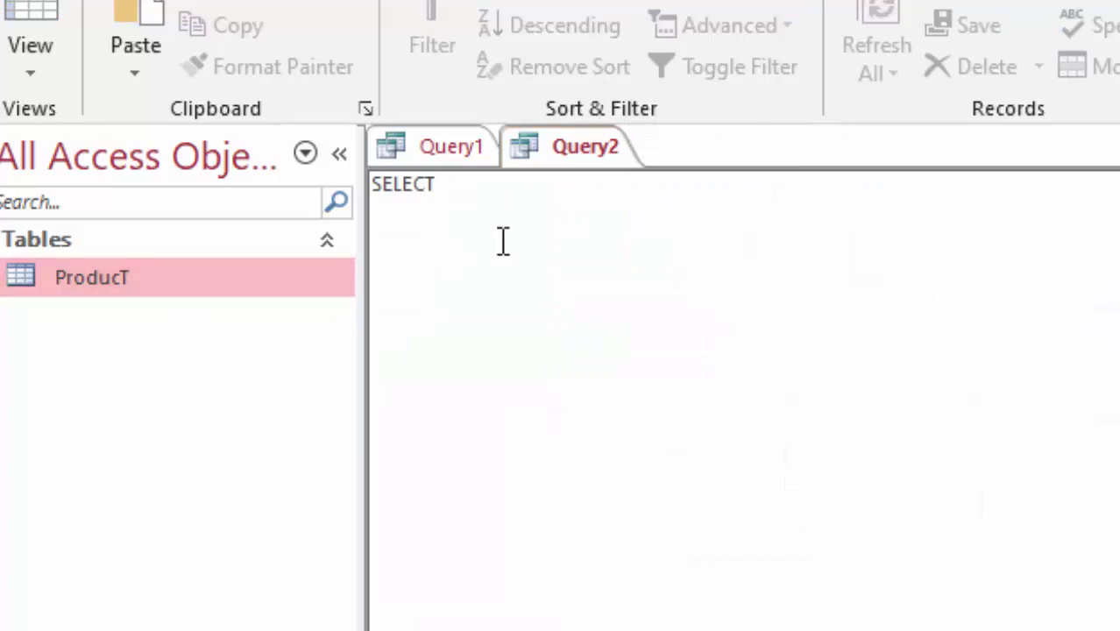
{"action": "left_click", "coordinate": [458, 138]}
{"action": "right_click", "coordinate": [457, 139]}
{"action": "left_click", "coordinate": [474, 158]}
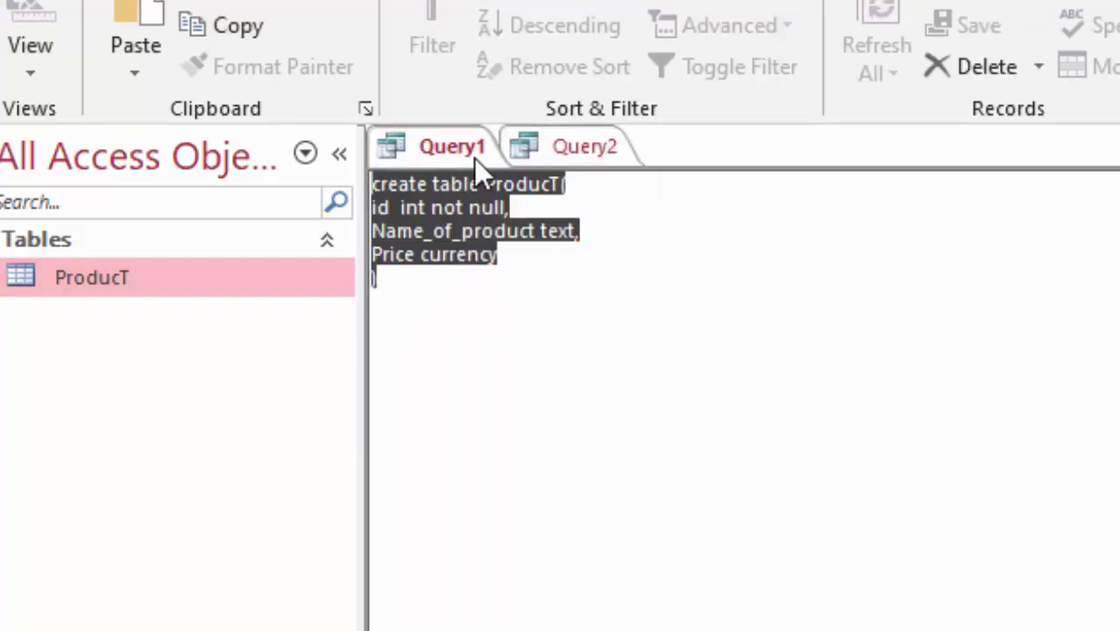
{"action": "key", "text": "Return"}
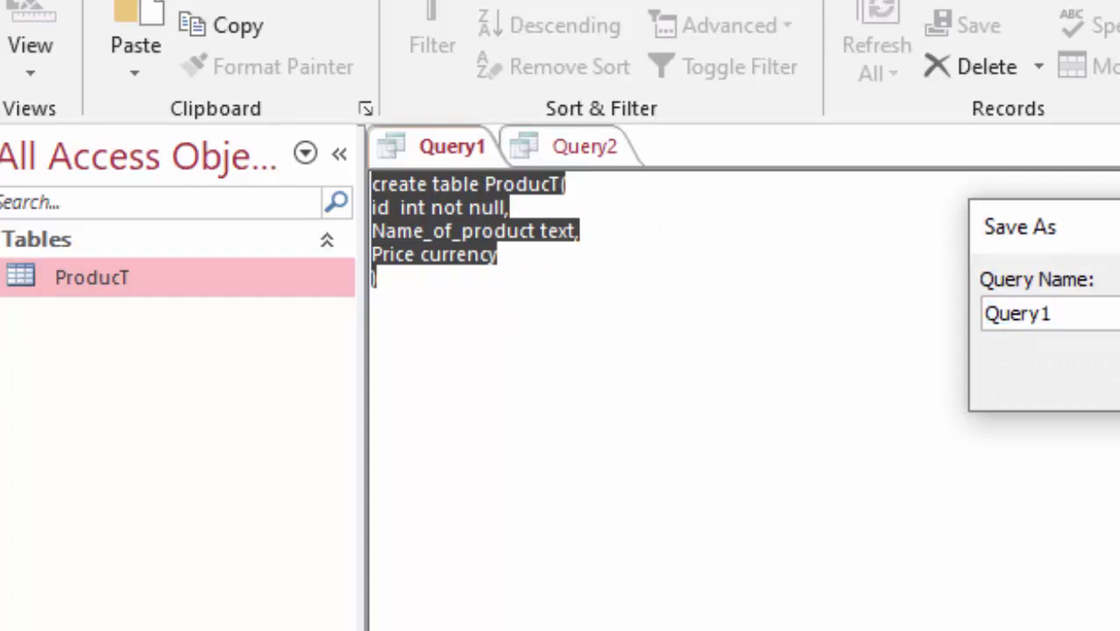
{"action": "right_click", "coordinate": [416, 154]}
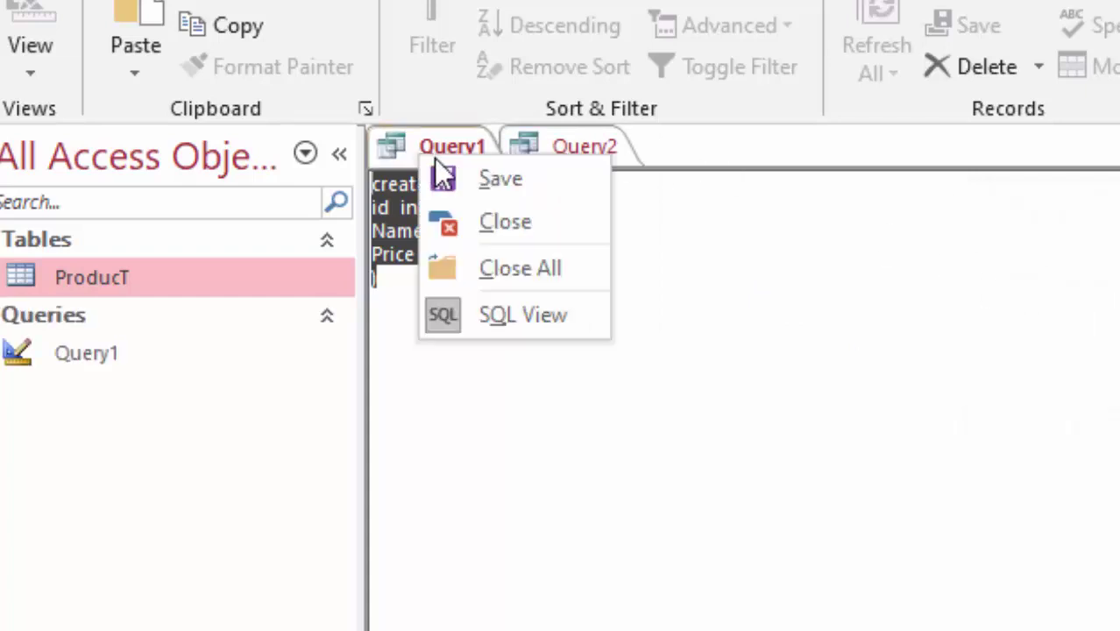
{"action": "left_click", "coordinate": [493, 238]}
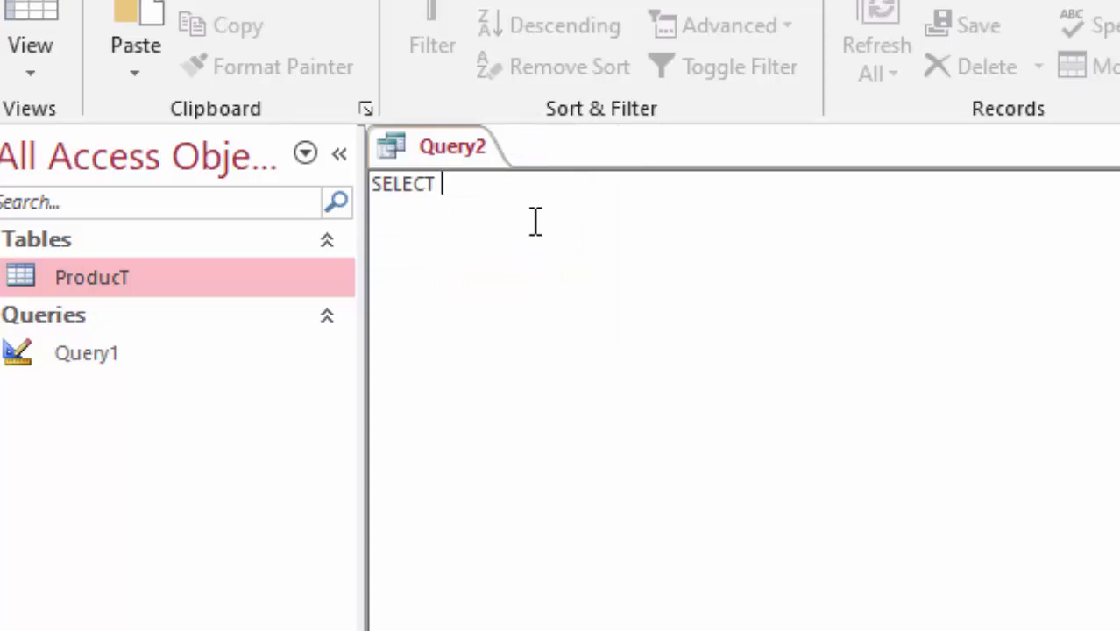
Extend Query2's SQL with '* from ProducT' and an 'ORDER BY Price' line
{"action": "type", "text": "* "}
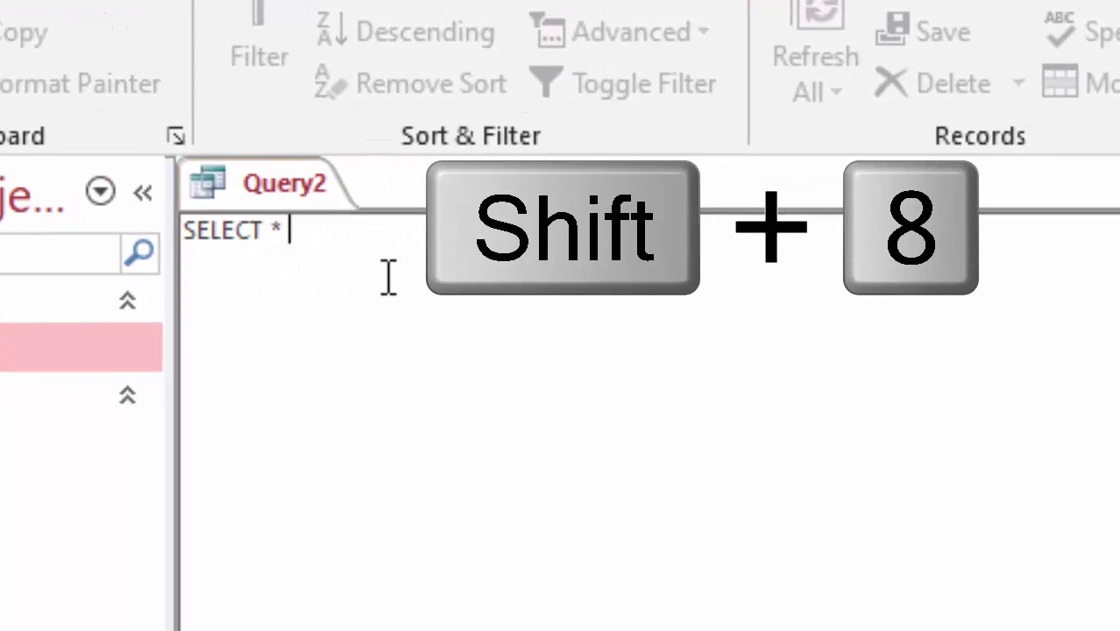
{"action": "type", "text": "fro"}
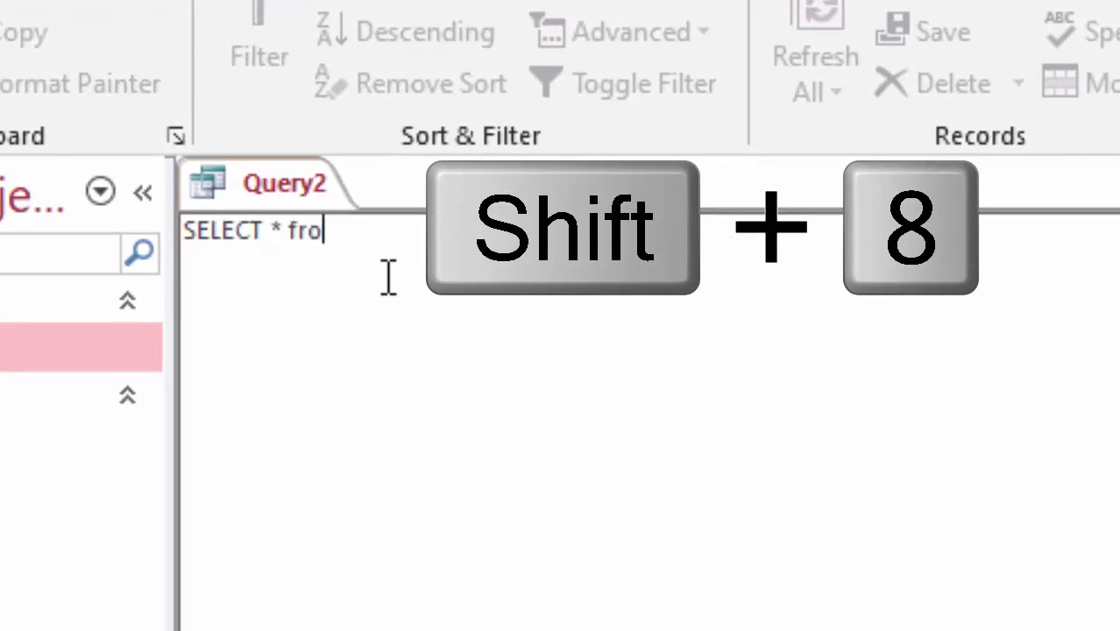
{"action": "type", "text": "m "}
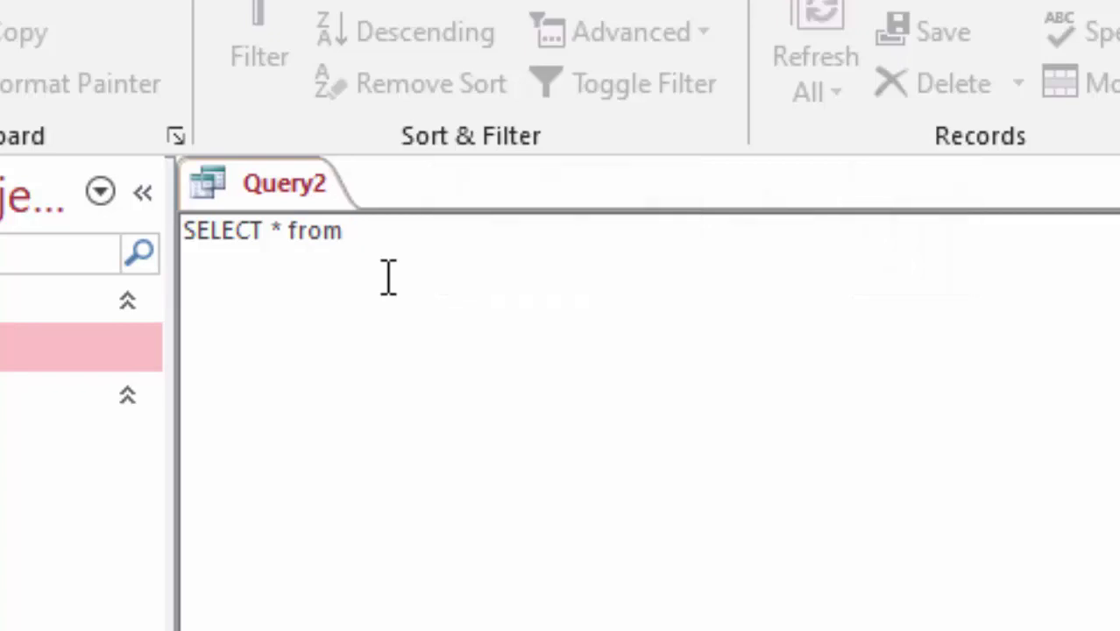
{"action": "type", "text": "Pro"}
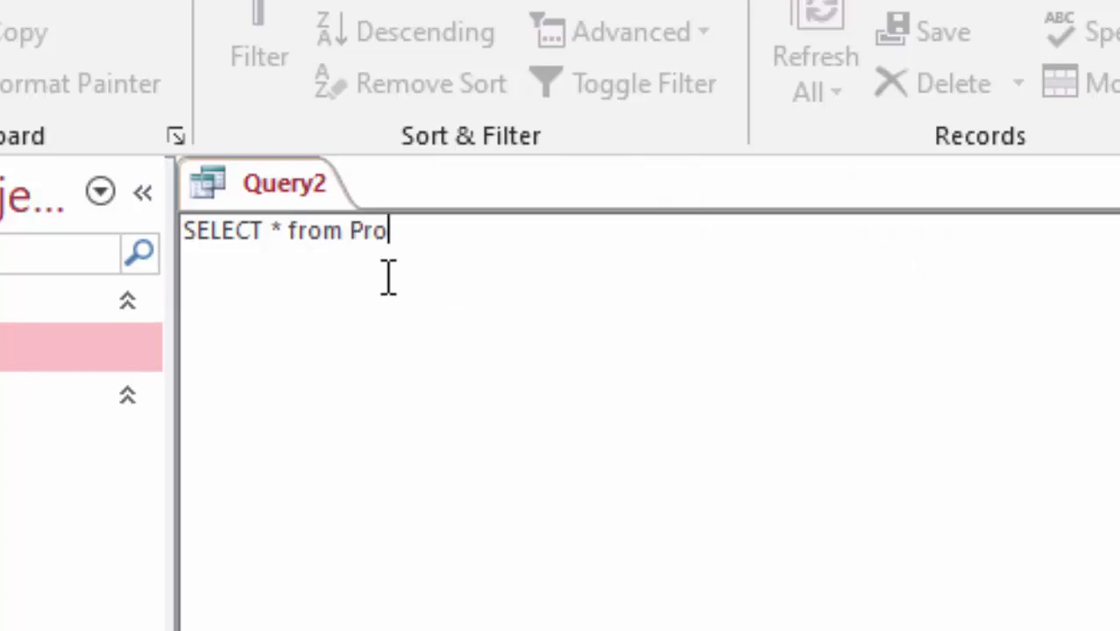
{"action": "type", "text": "ducT"}
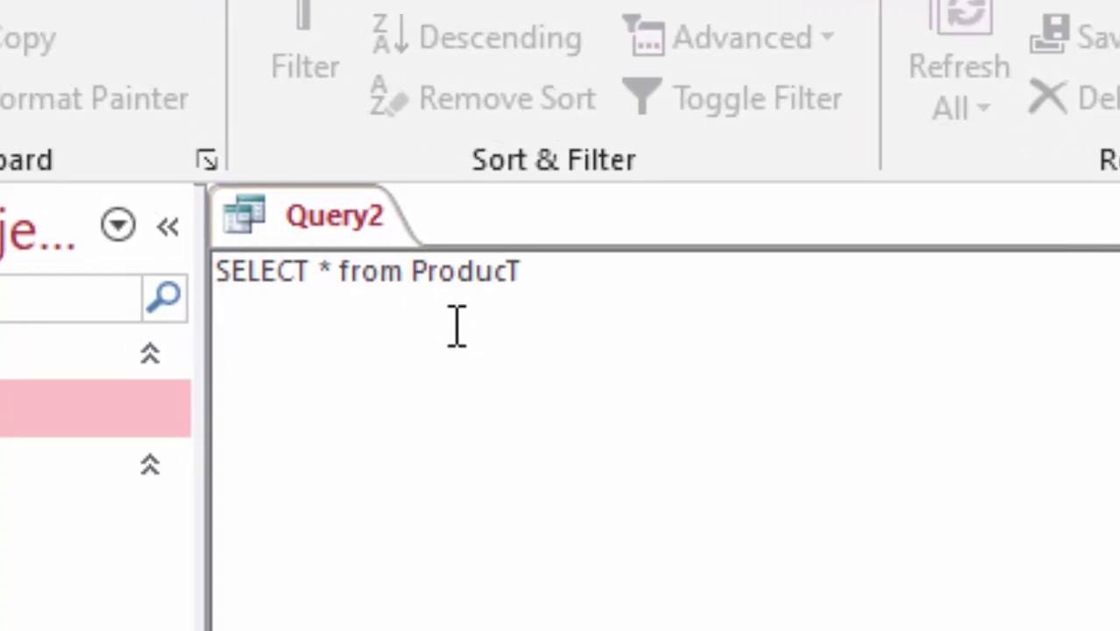
{"action": "key", "text": "Return"}
{"action": "type", "text": "ORDER "}
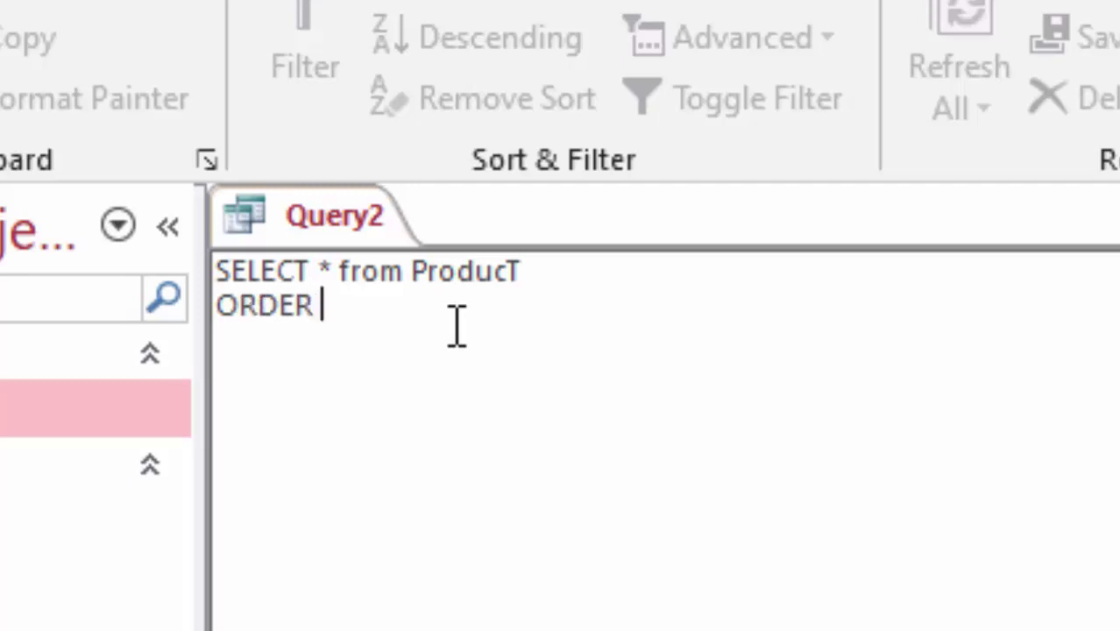
{"action": "type", "text": "BY"}
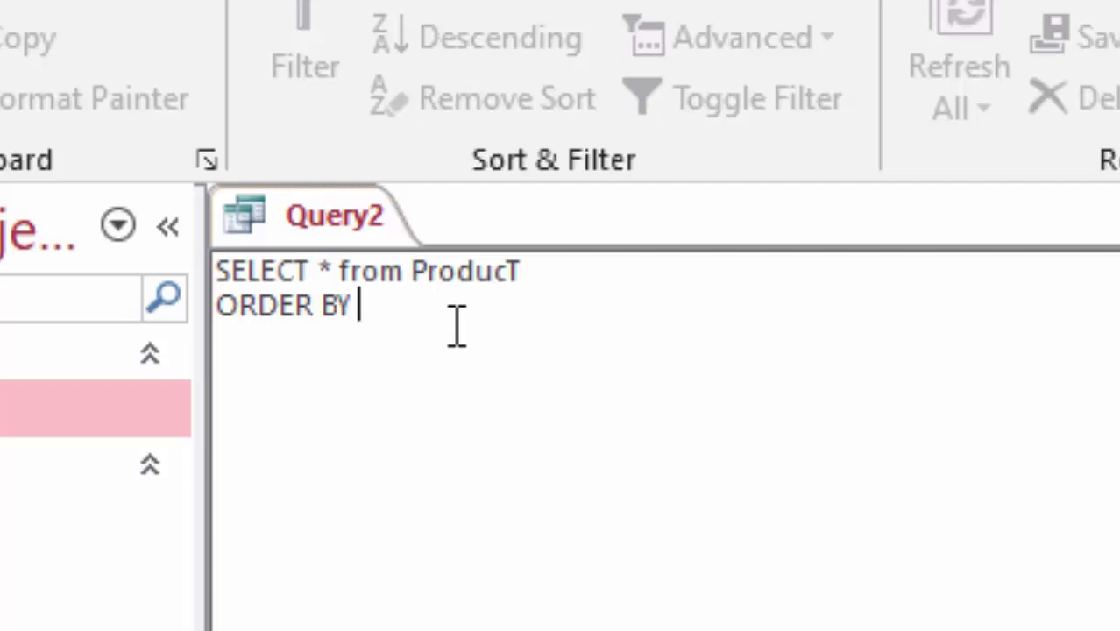
{"action": "type", "text": "pR"}
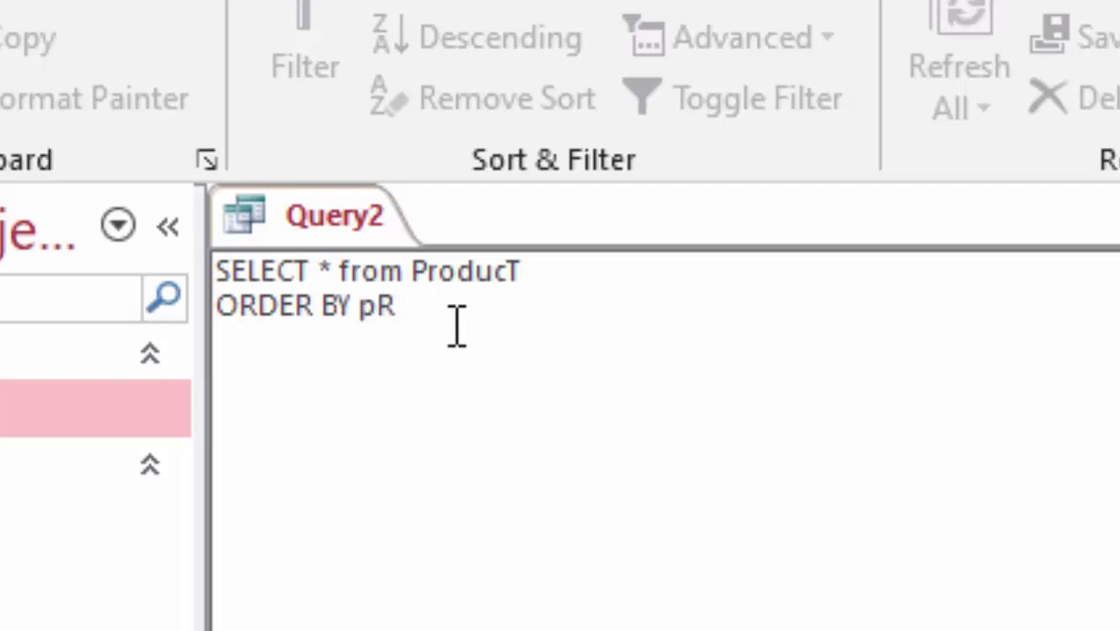
{"action": "key", "text": "BackSpace"}
{"action": "key", "text": "BackSpace"}
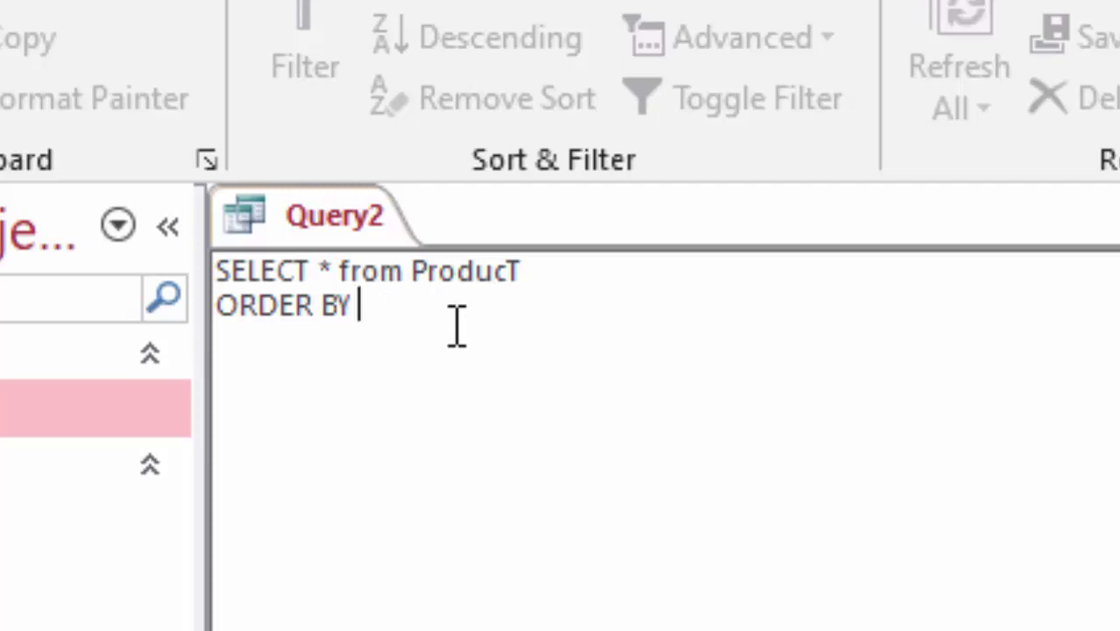
{"action": "type", "text": "Price"}
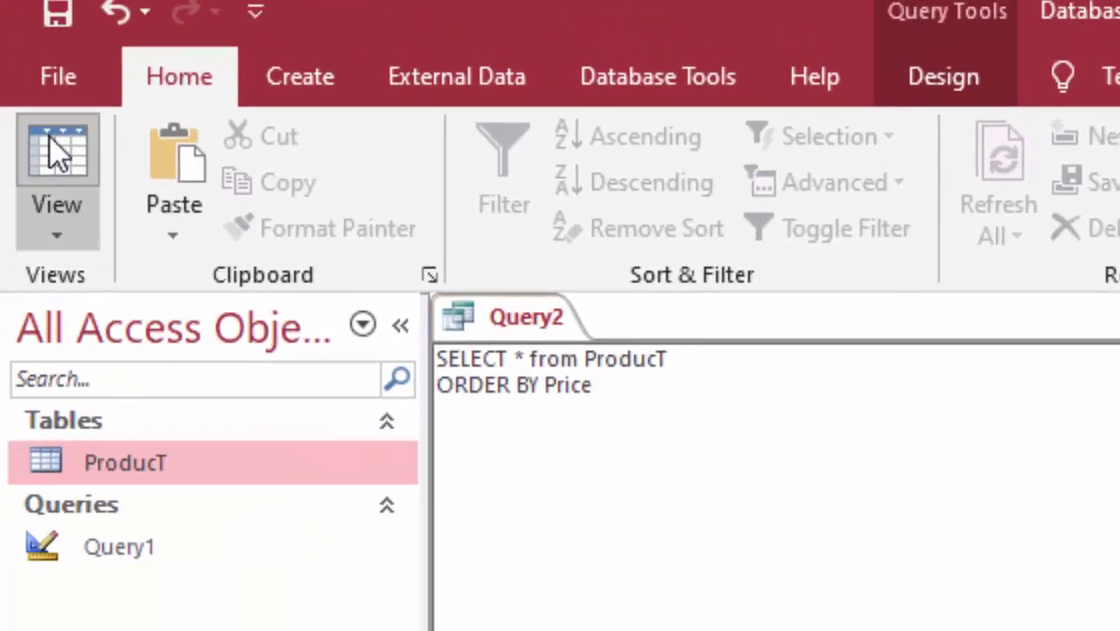
Run Query2 and add record 4, Washing Machine, priced 21,000
{"action": "left_click", "coordinate": [57, 151]}
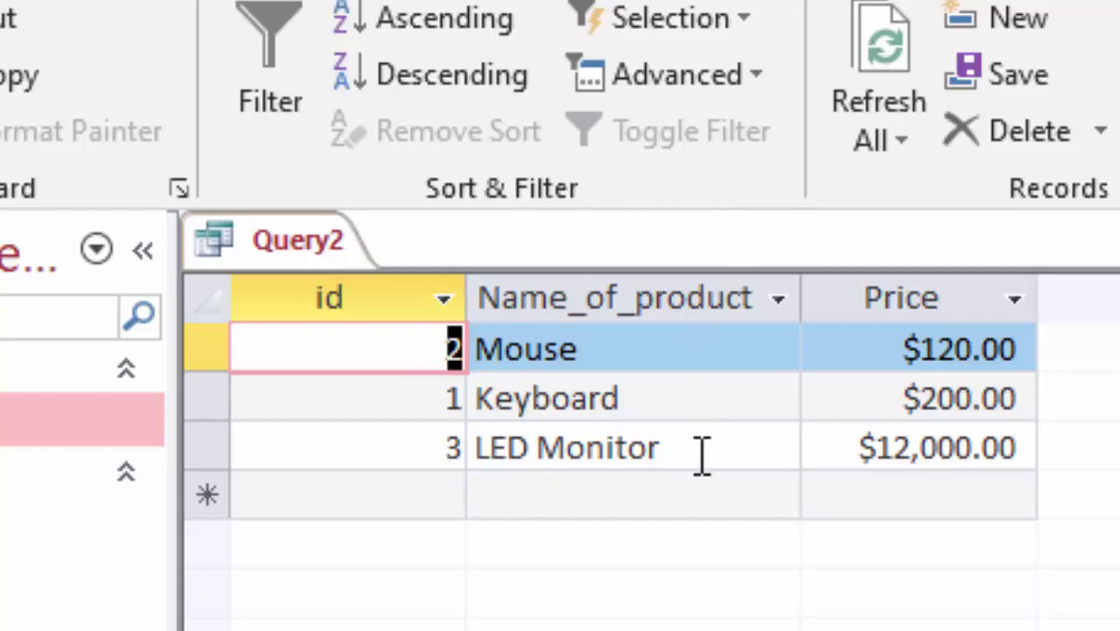
{"action": "left_click", "coordinate": [441, 493]}
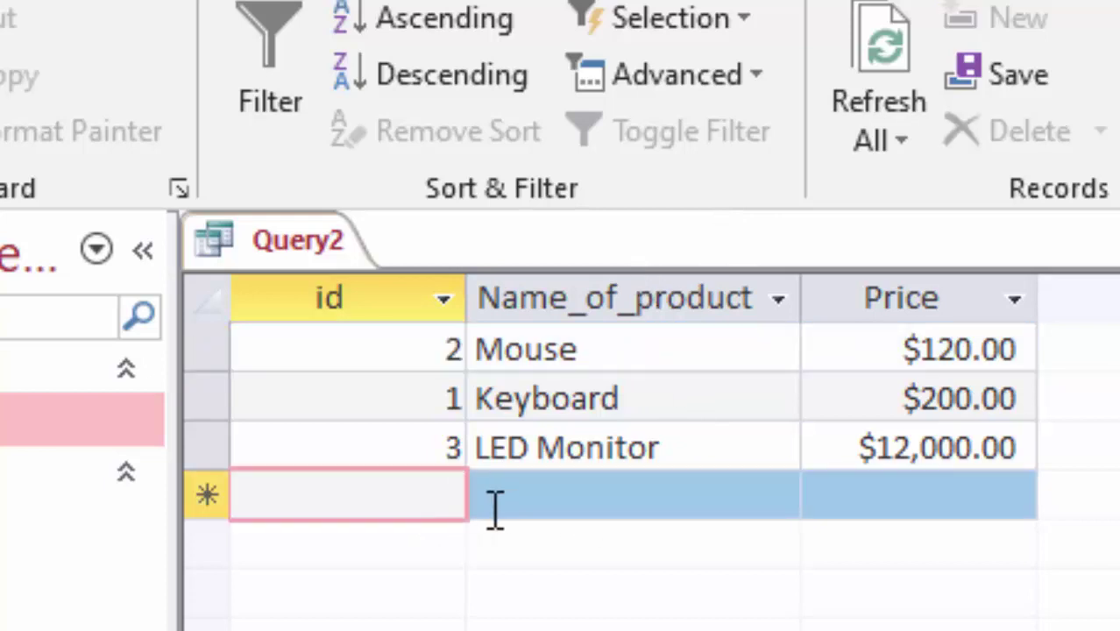
{"action": "type", "text": "4"}
{"action": "left_click", "coordinate": [495, 508]}
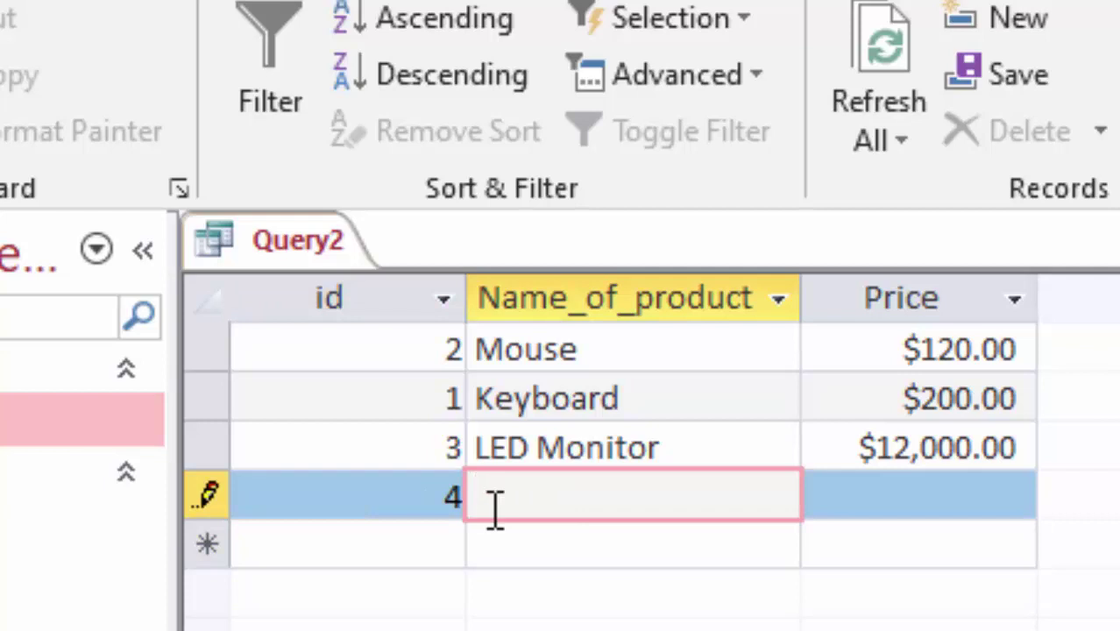
{"action": "type", "text": "Wa"}
{"action": "type", "text": "shing "}
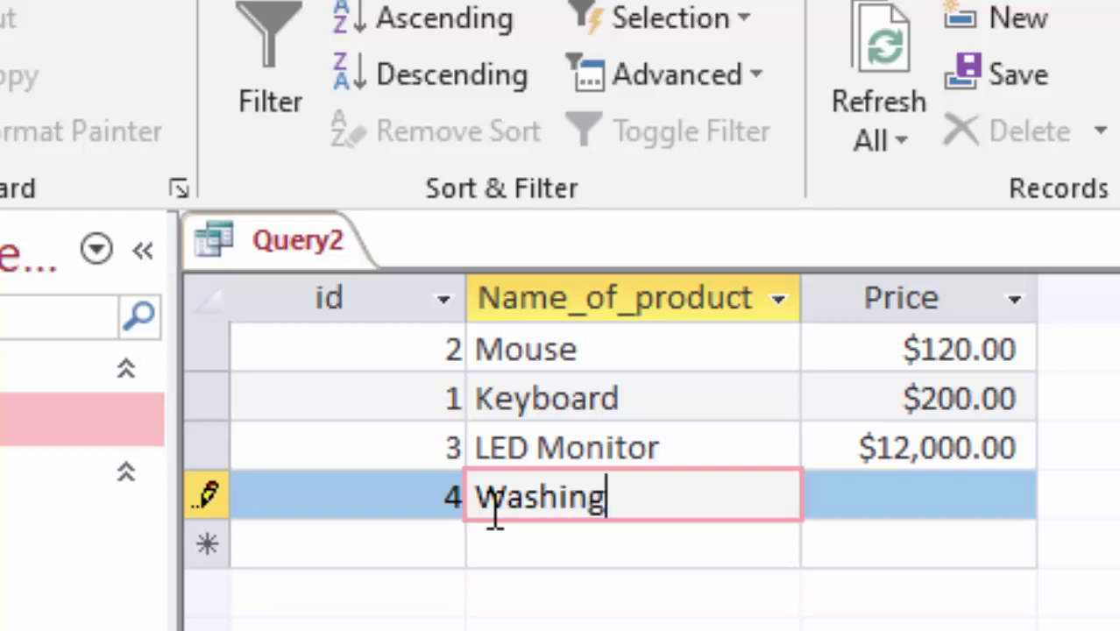
{"action": "type", "text": "Mac"}
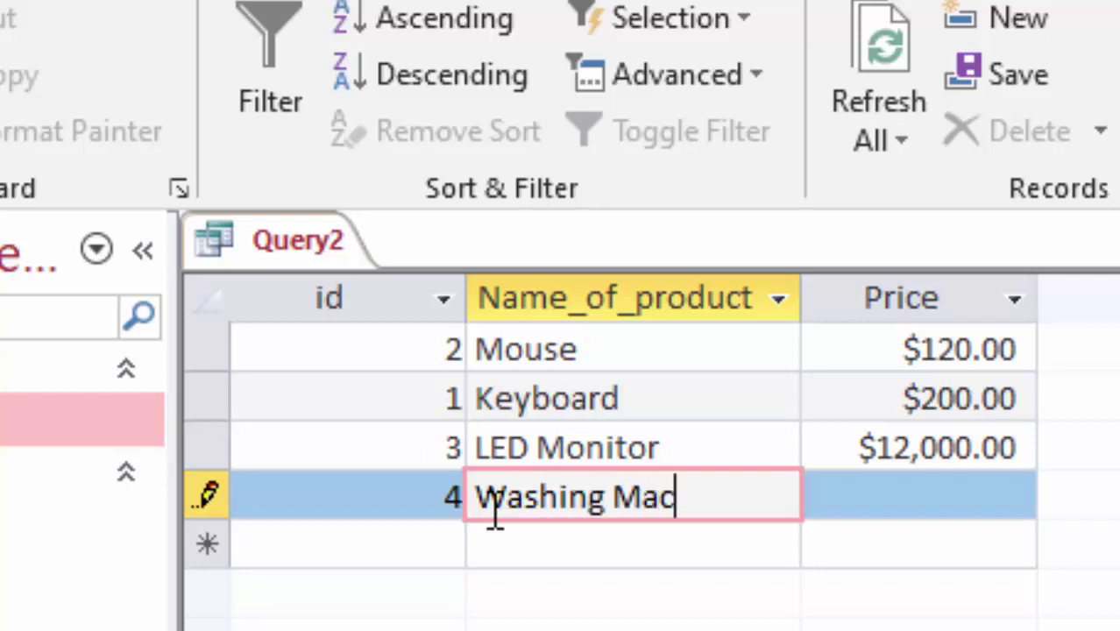
{"action": "type", "text": "hine"}
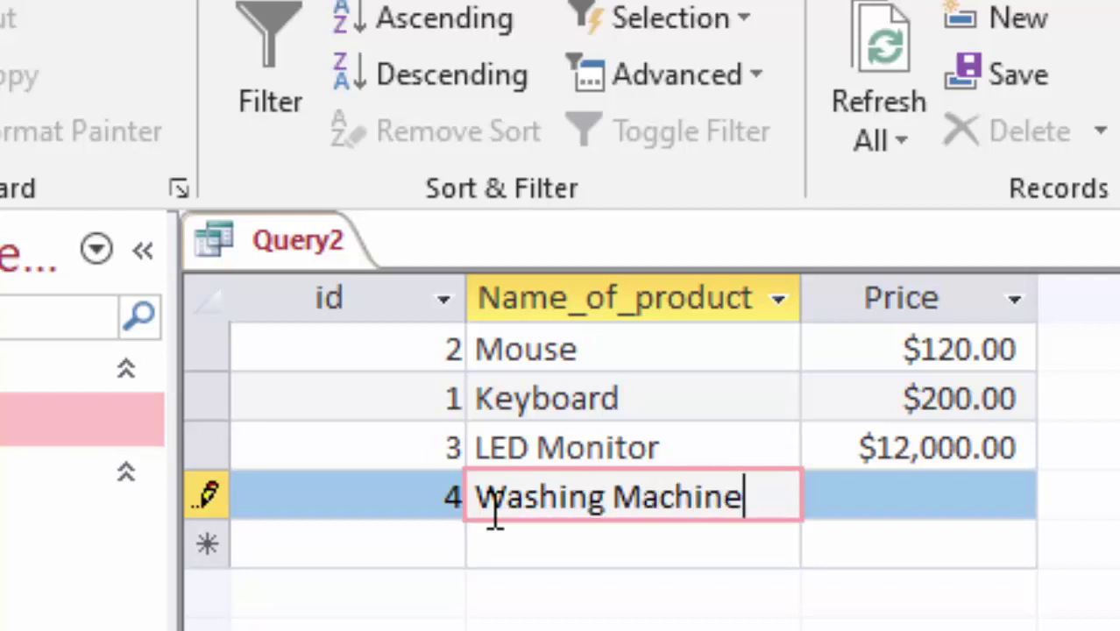
{"action": "key", "text": "Tab"}
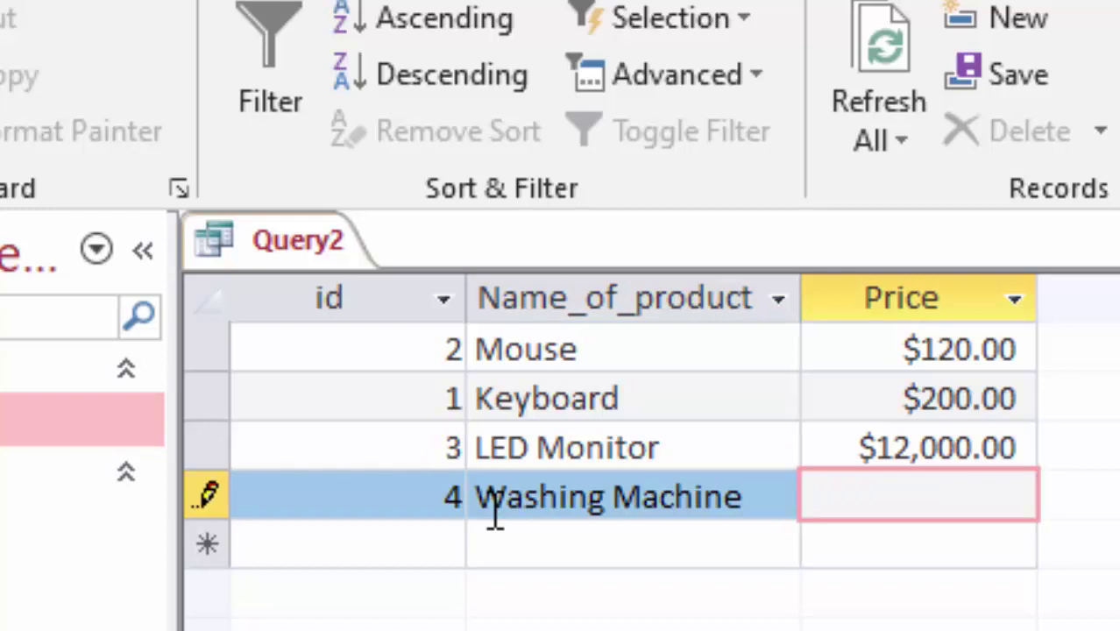
{"action": "type", "text": "21,00"}
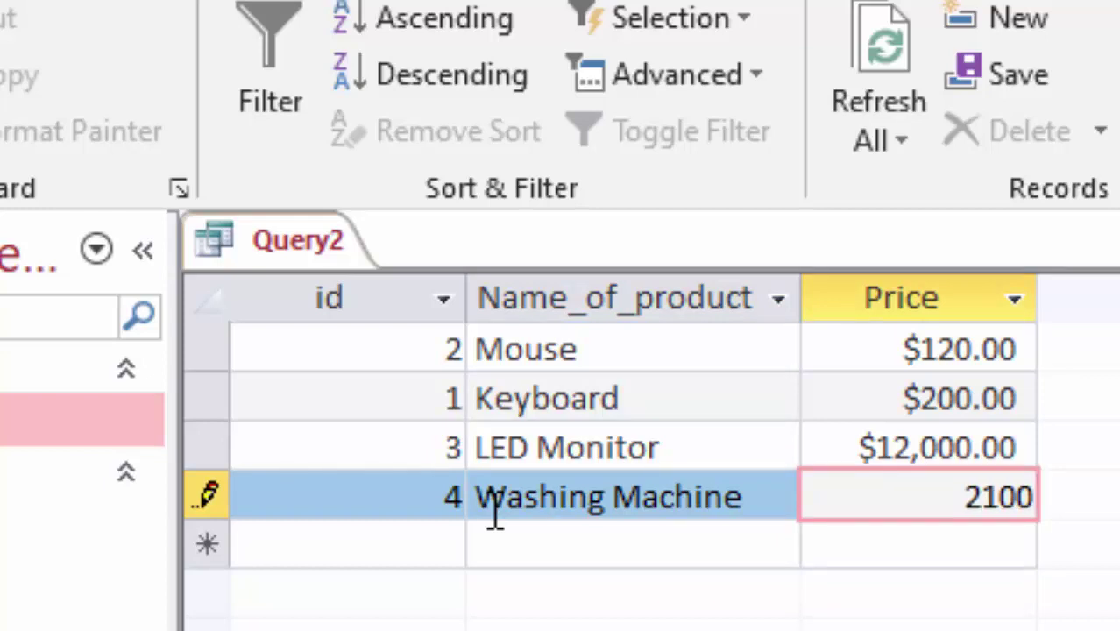
{"action": "type", "text": "0"}
{"action": "key", "text": "Tab"}
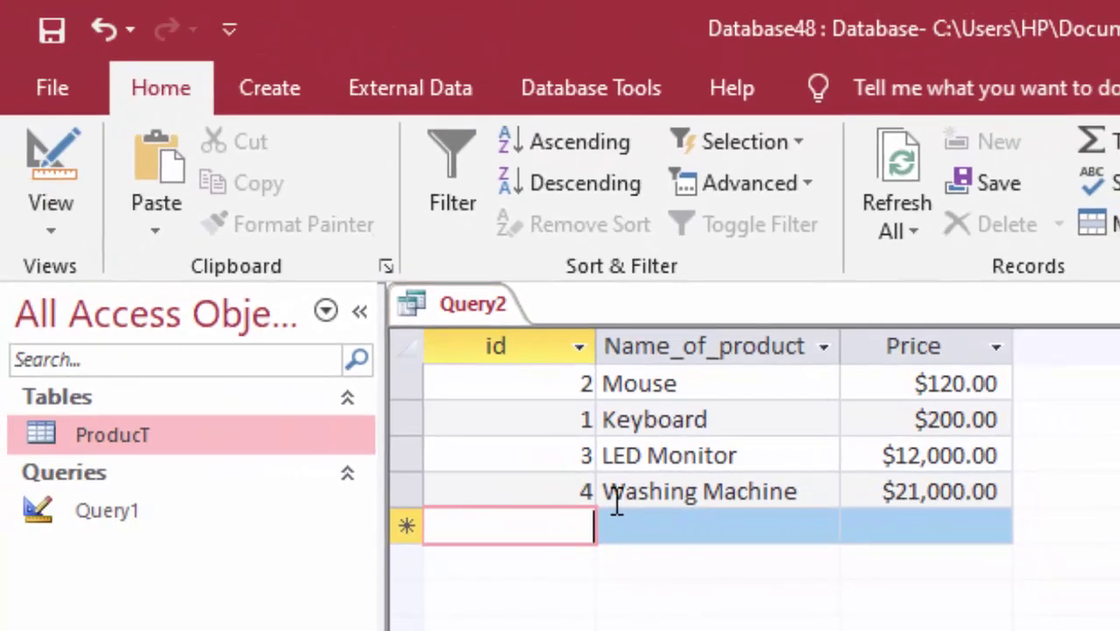
Add record 5, Laptop, priced 50,000
{"action": "type", "text": "5"}
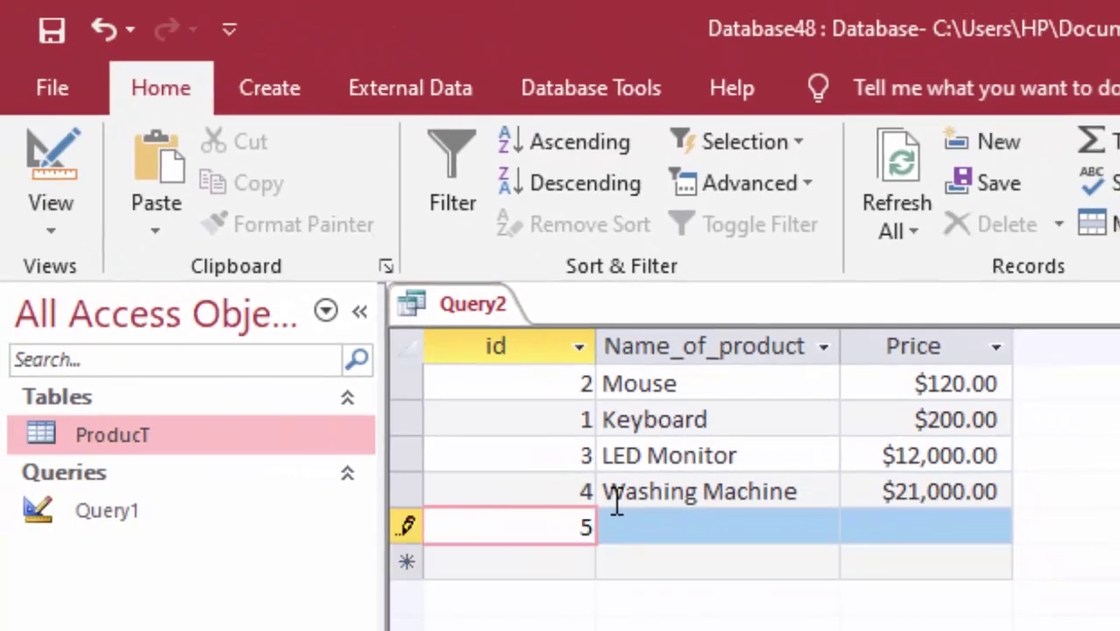
{"action": "key", "text": "Tab"}
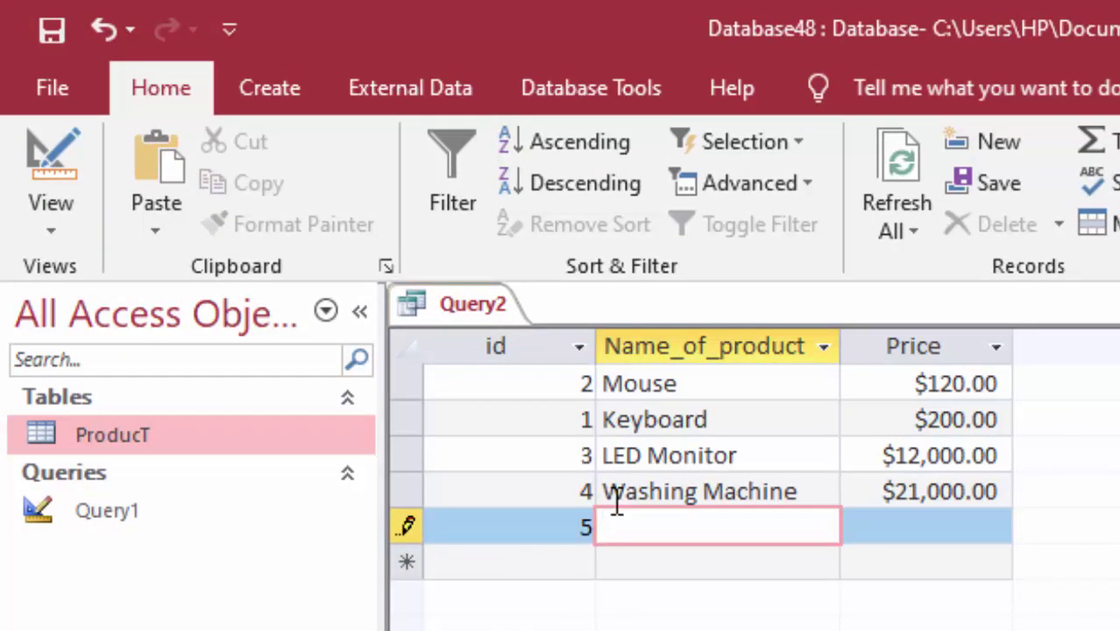
{"action": "type", "text": "La"}
{"action": "type", "text": "ptop"}
{"action": "key", "text": "Tab"}
{"action": "type", "text": "5"}
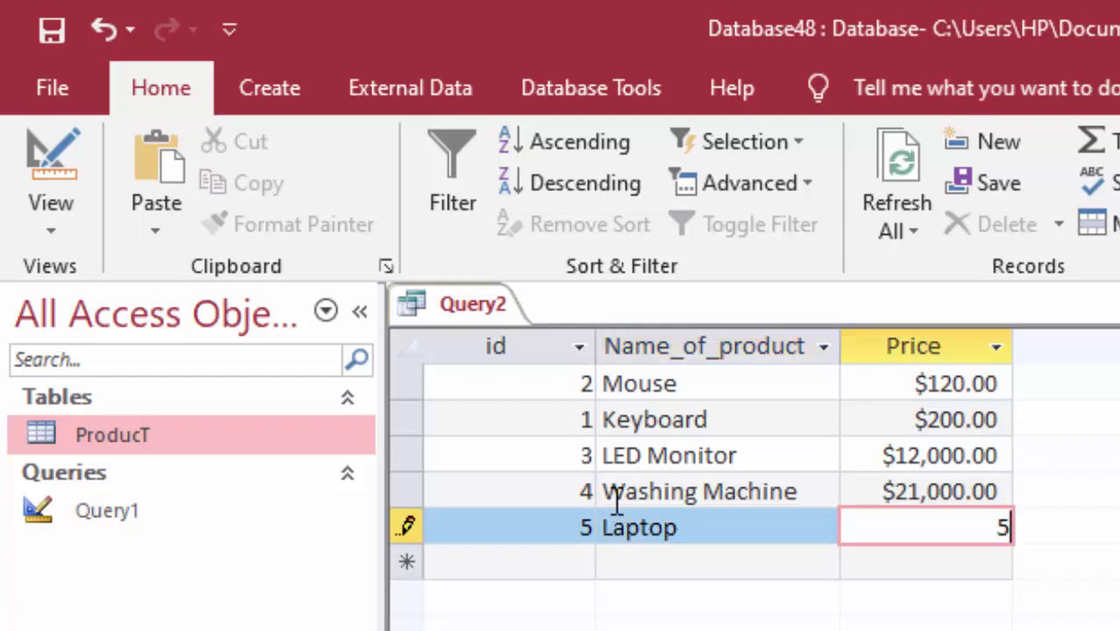
{"action": "type", "text": "0000"}
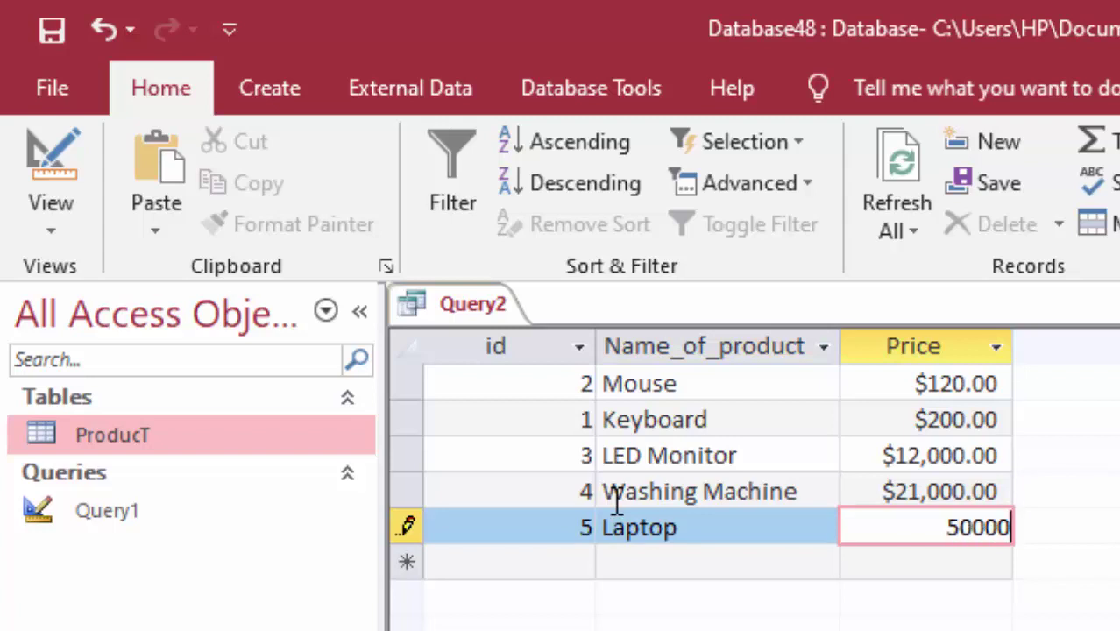
{"action": "key", "text": "Tab"}
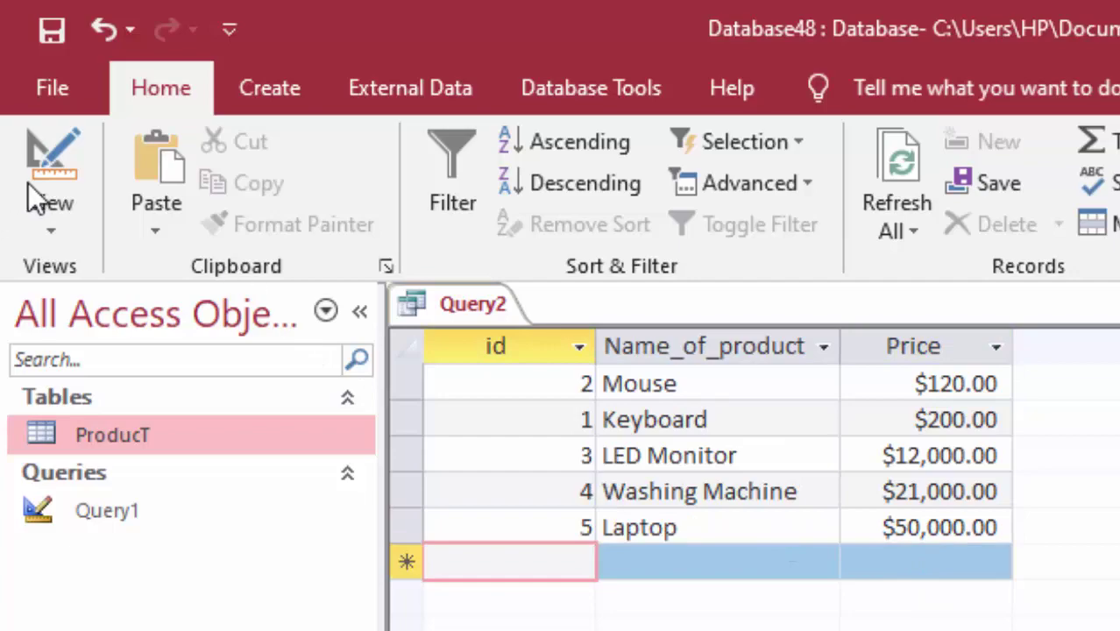
Pass through Design view and the results, then return Query2 to SQL View
{"action": "left_click", "coordinate": [51, 154]}
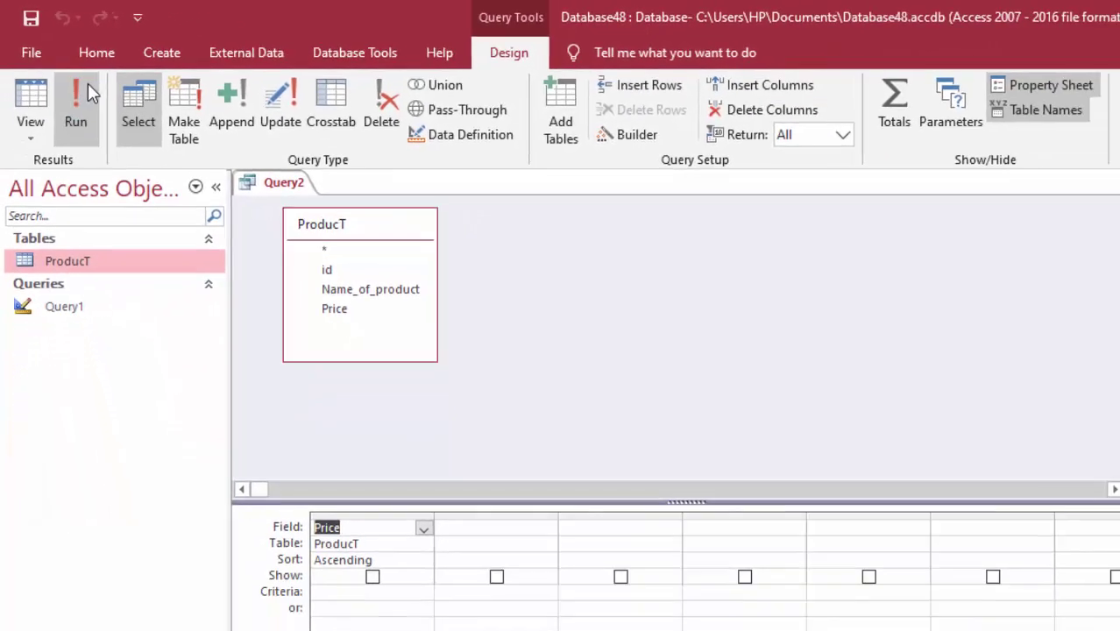
{"action": "left_click", "coordinate": [79, 103]}
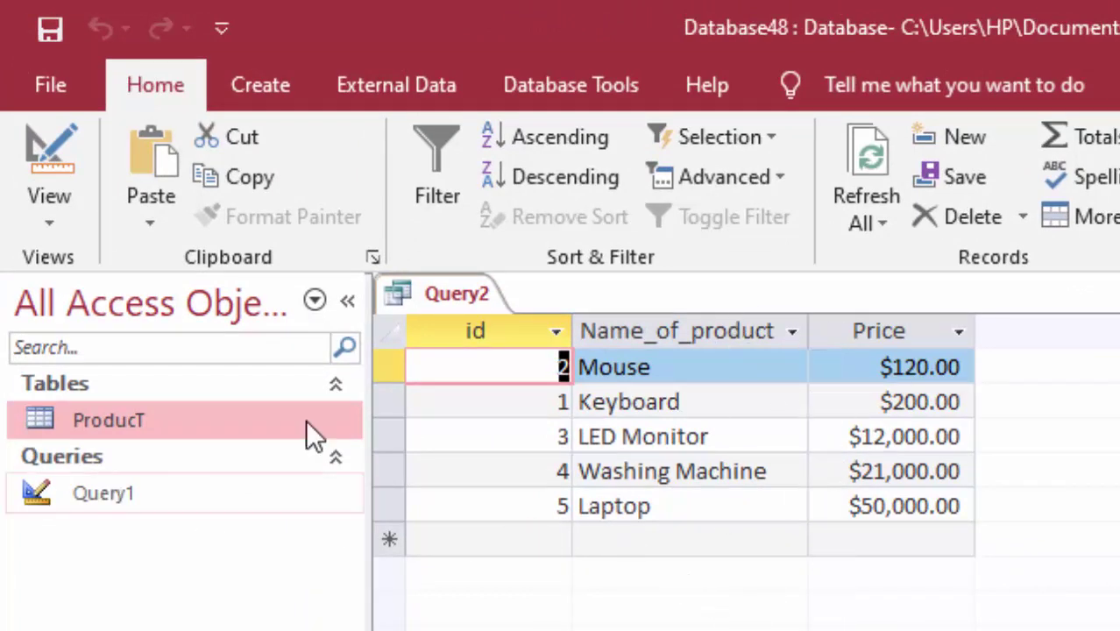
{"action": "left_click", "coordinate": [49, 219]}
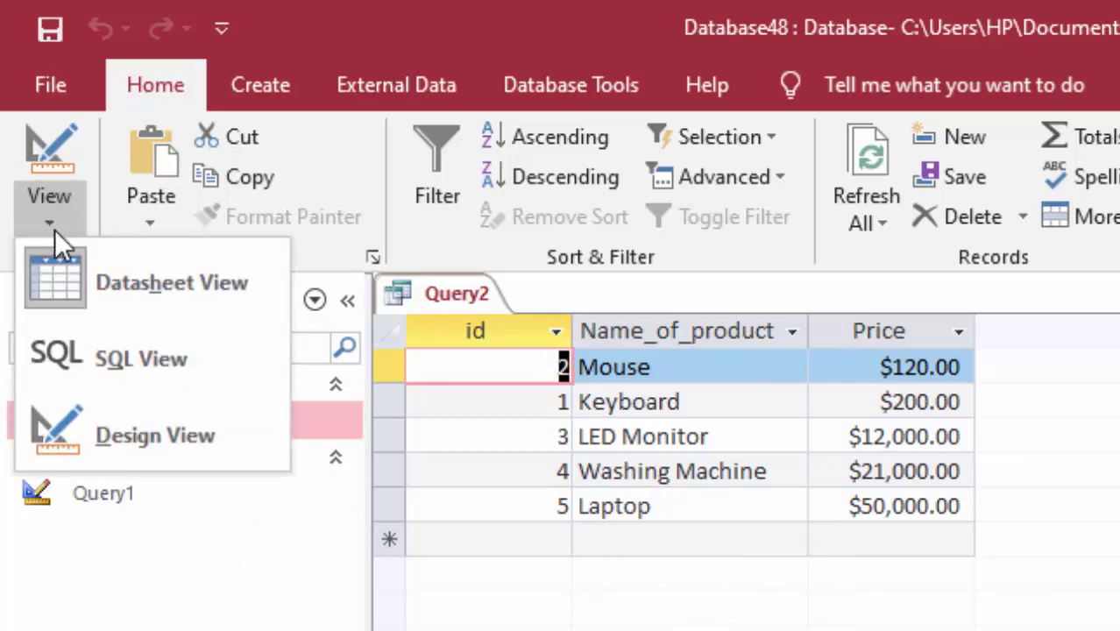
{"action": "left_click", "coordinate": [109, 355]}
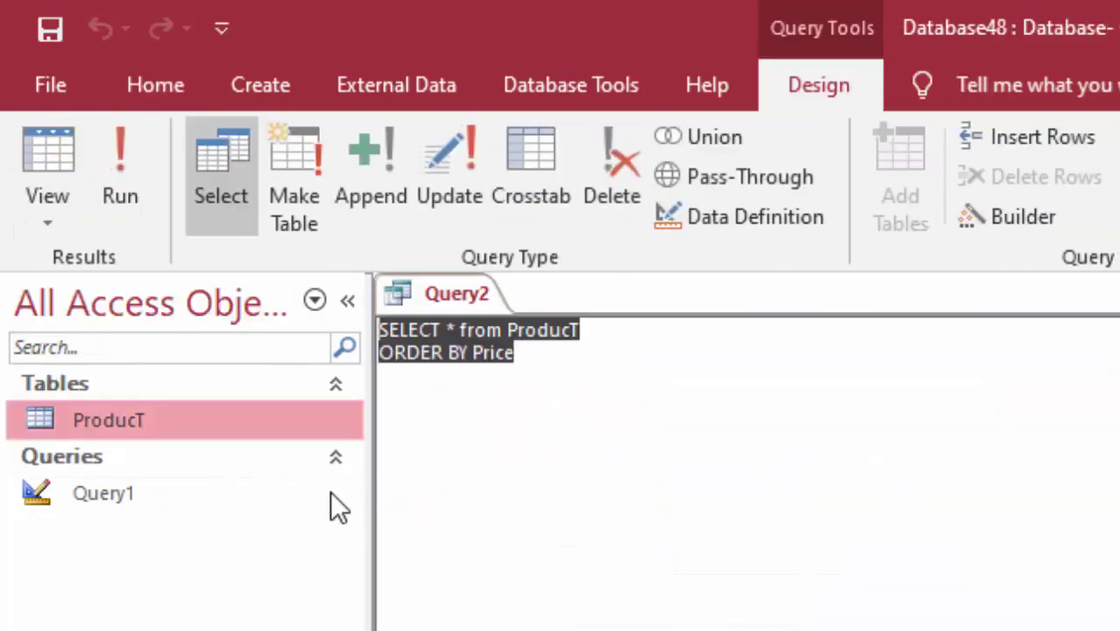
Replace Price with Name_of_Product in the ORDER BY clause
{"action": "left_click", "coordinate": [543, 351]}
{"action": "key", "text": "BackSpace"}
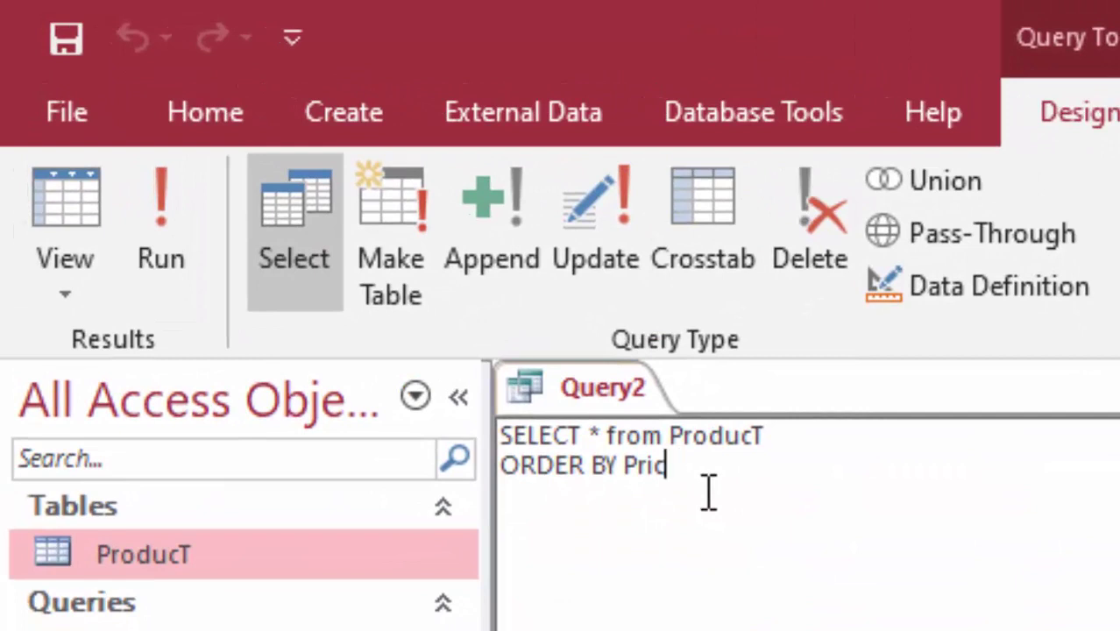
{"action": "key", "text": "BackSpace"}
{"action": "key", "text": "BackSpace"}
{"action": "key", "text": "BackSpace"}
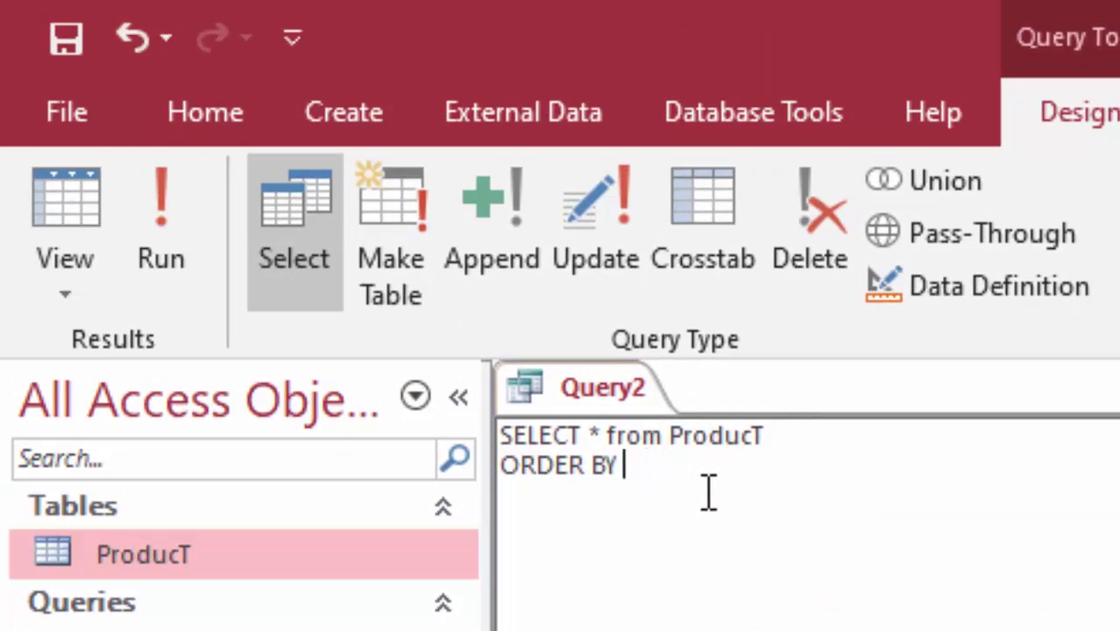
{"action": "type", "text": "Na"}
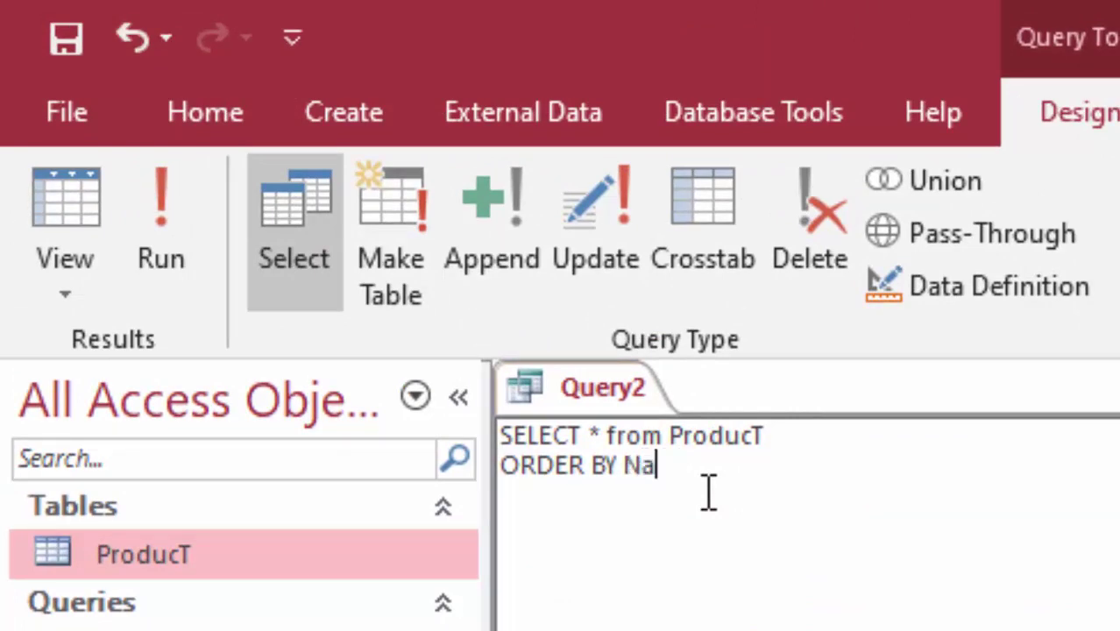
{"action": "type", "text": "me_"}
{"action": "type", "text": "of_"}
{"action": "type", "text": "Prod"}
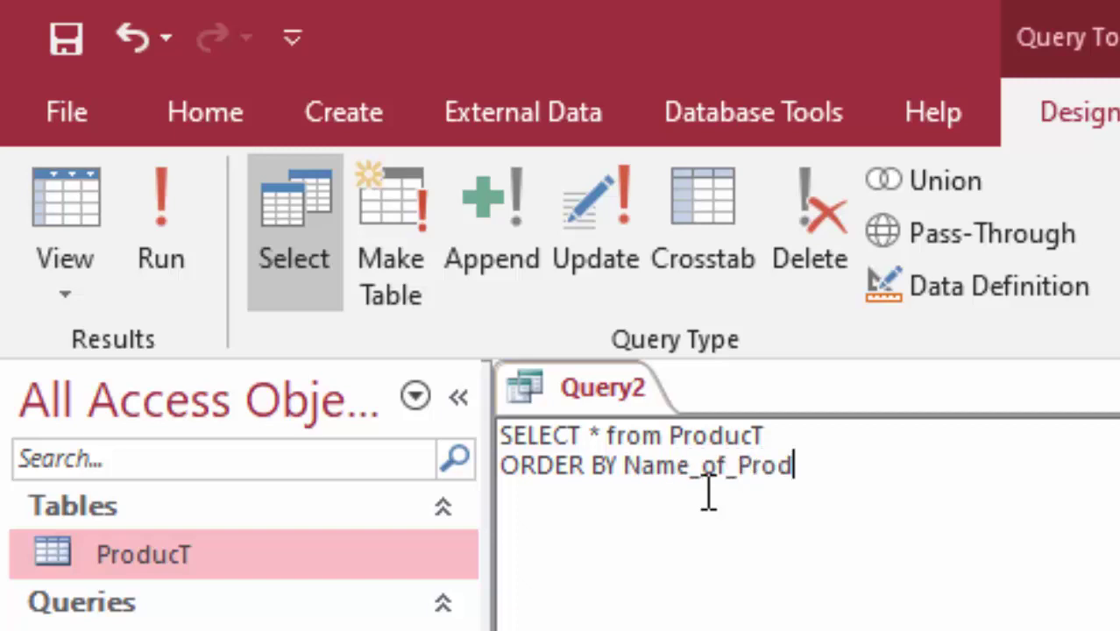
{"action": "type", "text": "uct"}
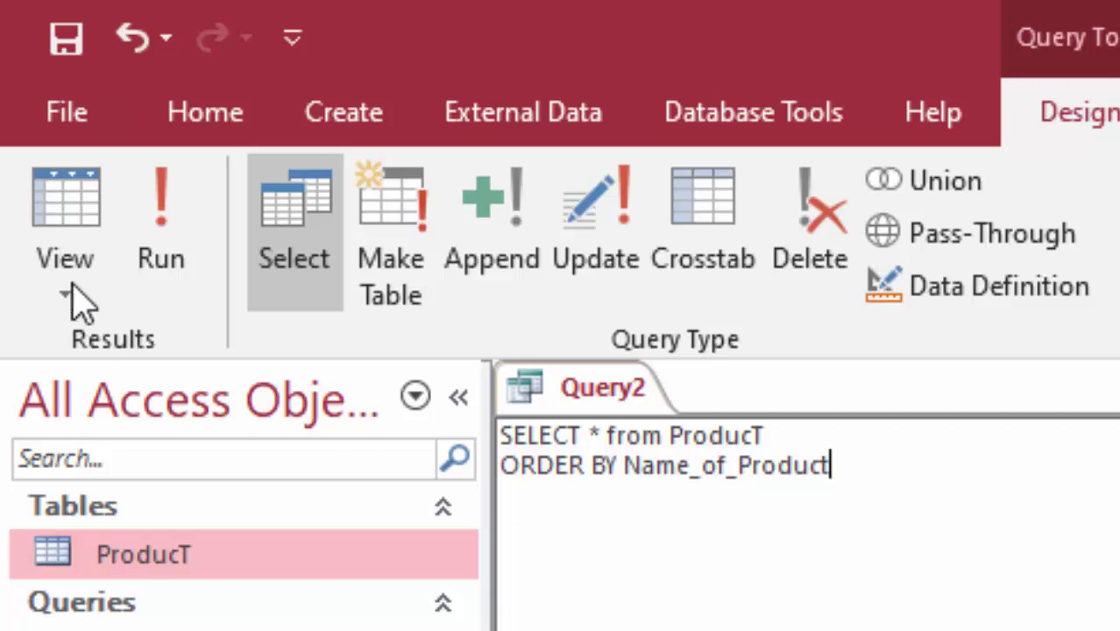
Run Query2 to show the five products sorted by Name_of_Product, from Keyboard to Washing Machine
{"action": "left_click", "coordinate": [172, 263]}
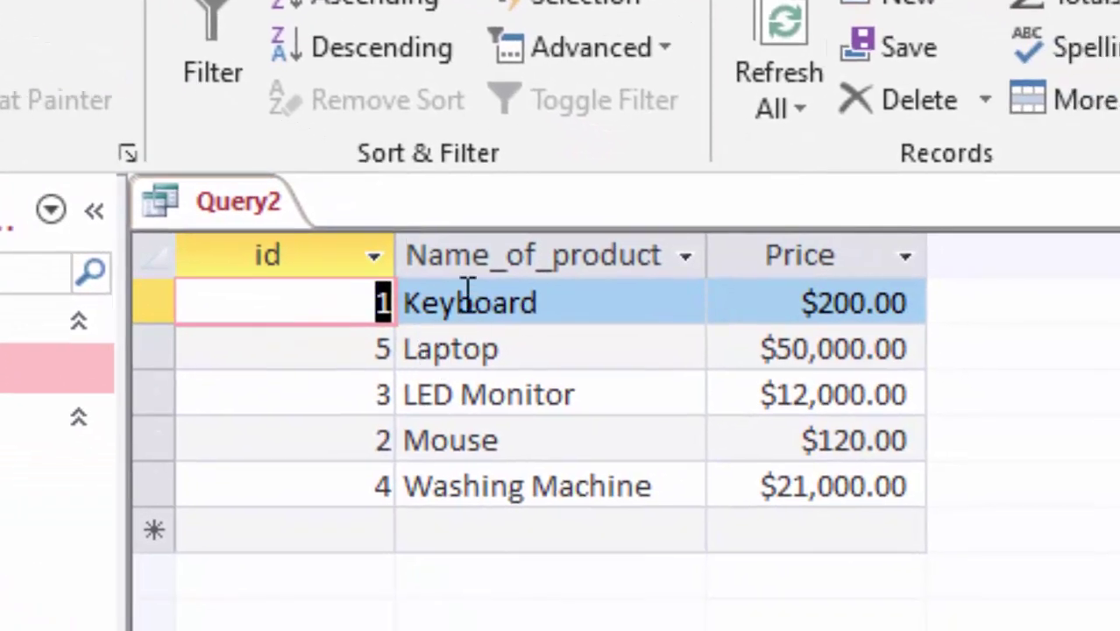